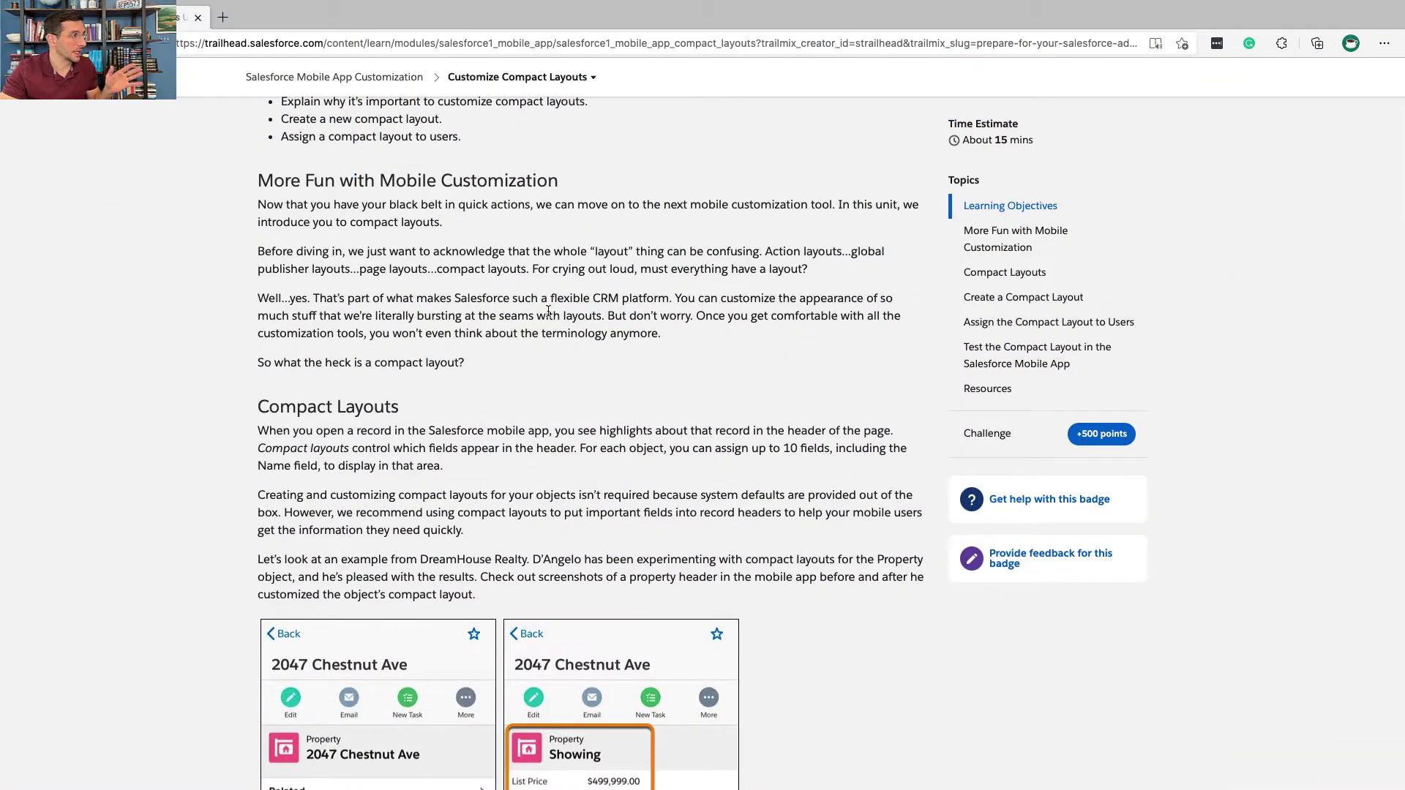
Step: Read the challenge text, including the note about orgs without record types
triple_click(541, 266)
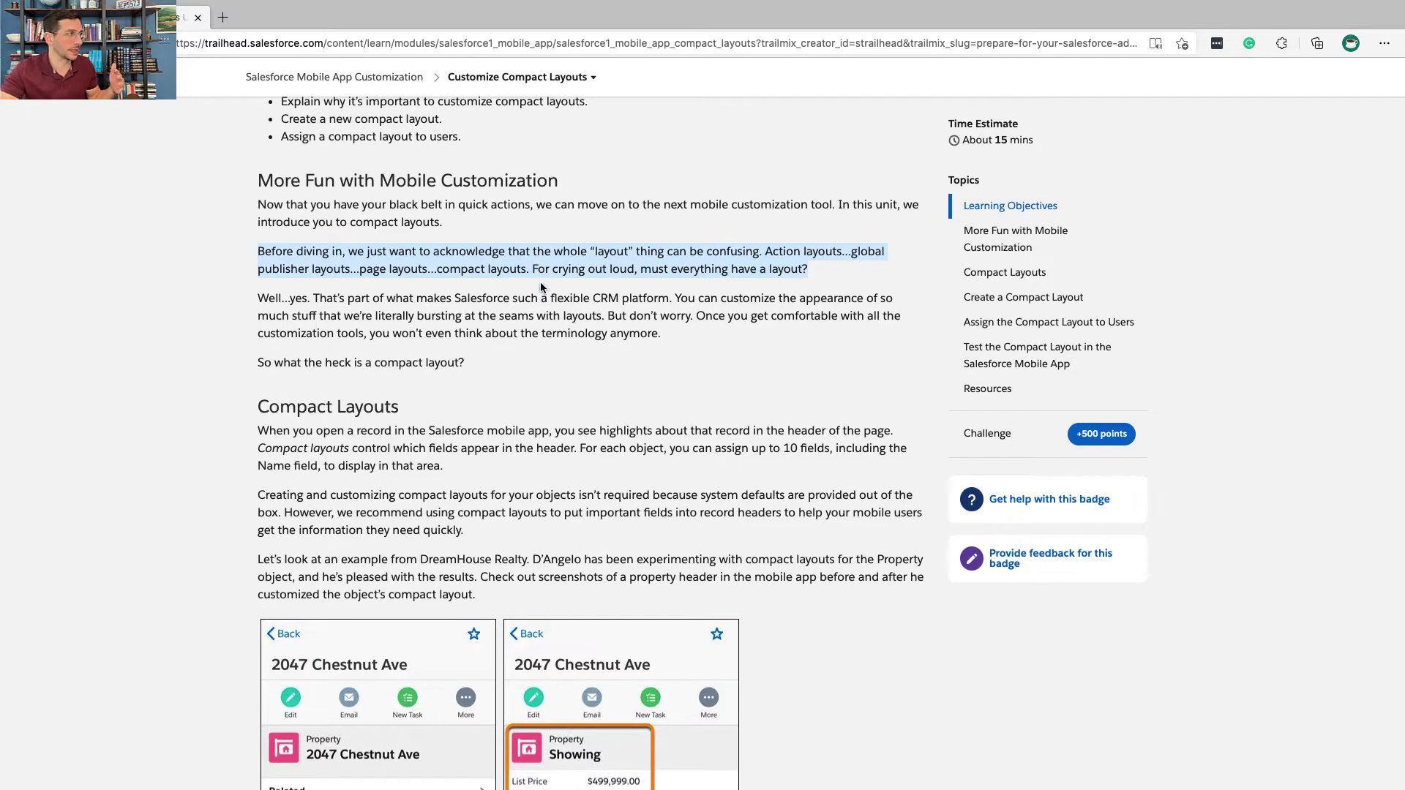
triple_click(537, 298)
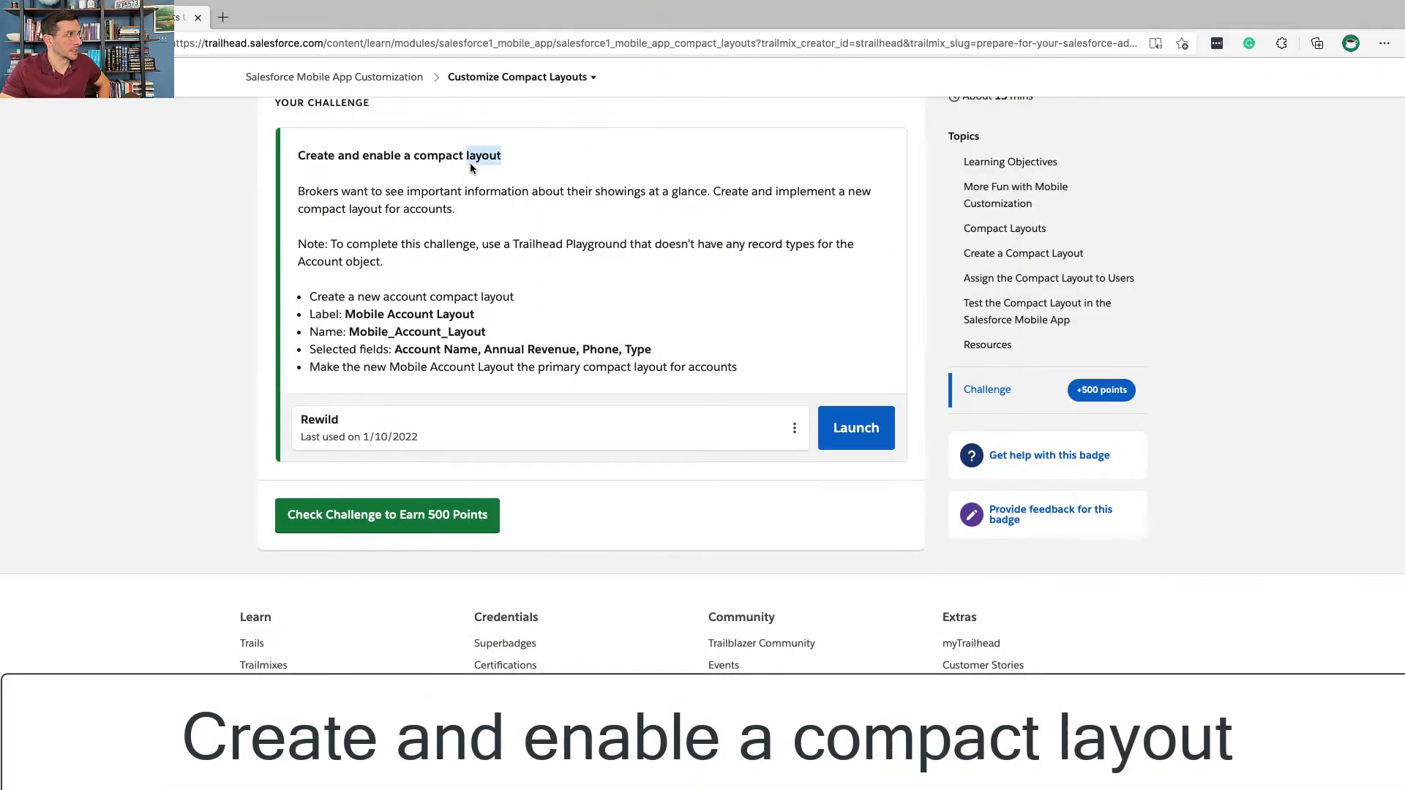
triple_click(456, 208)
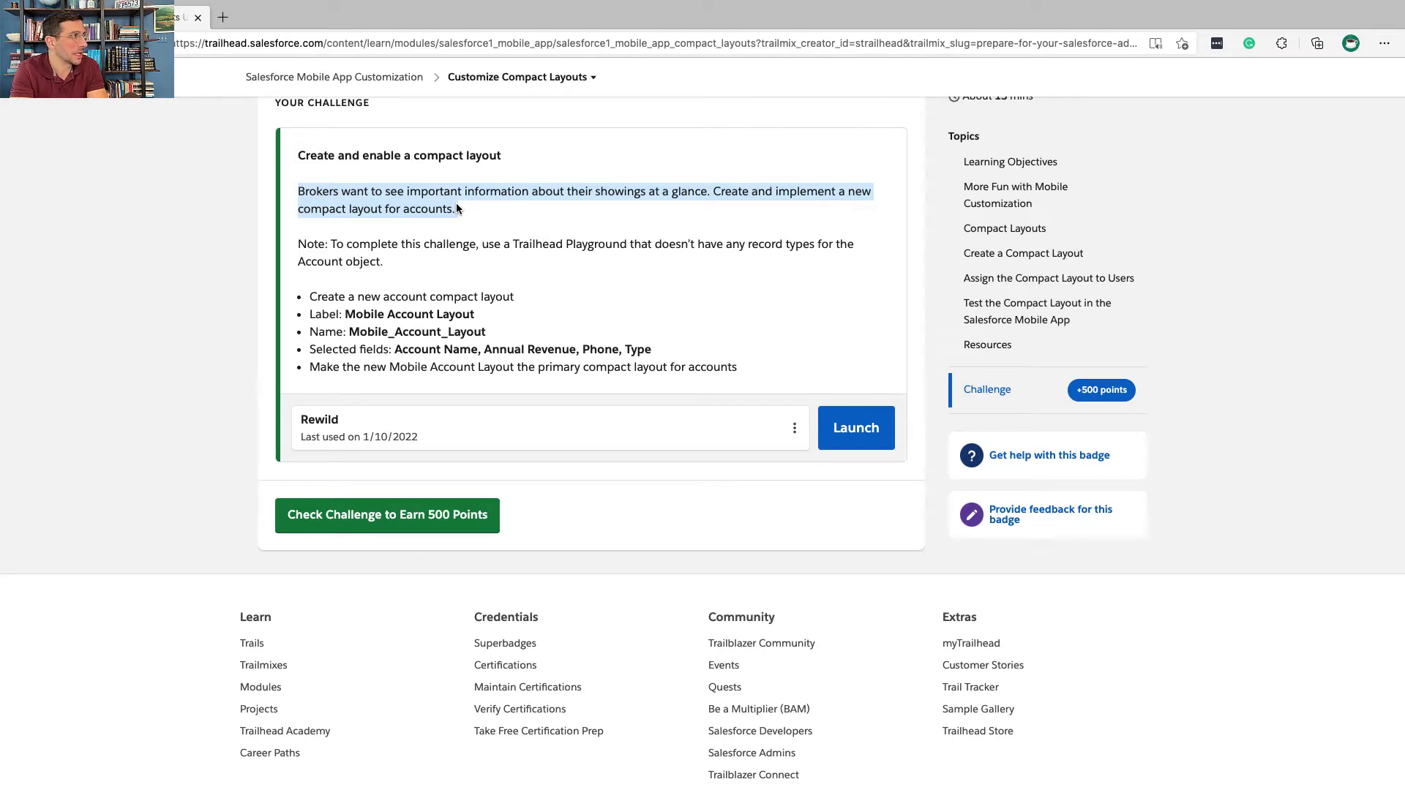
scroll(455, 204, "down", 1)
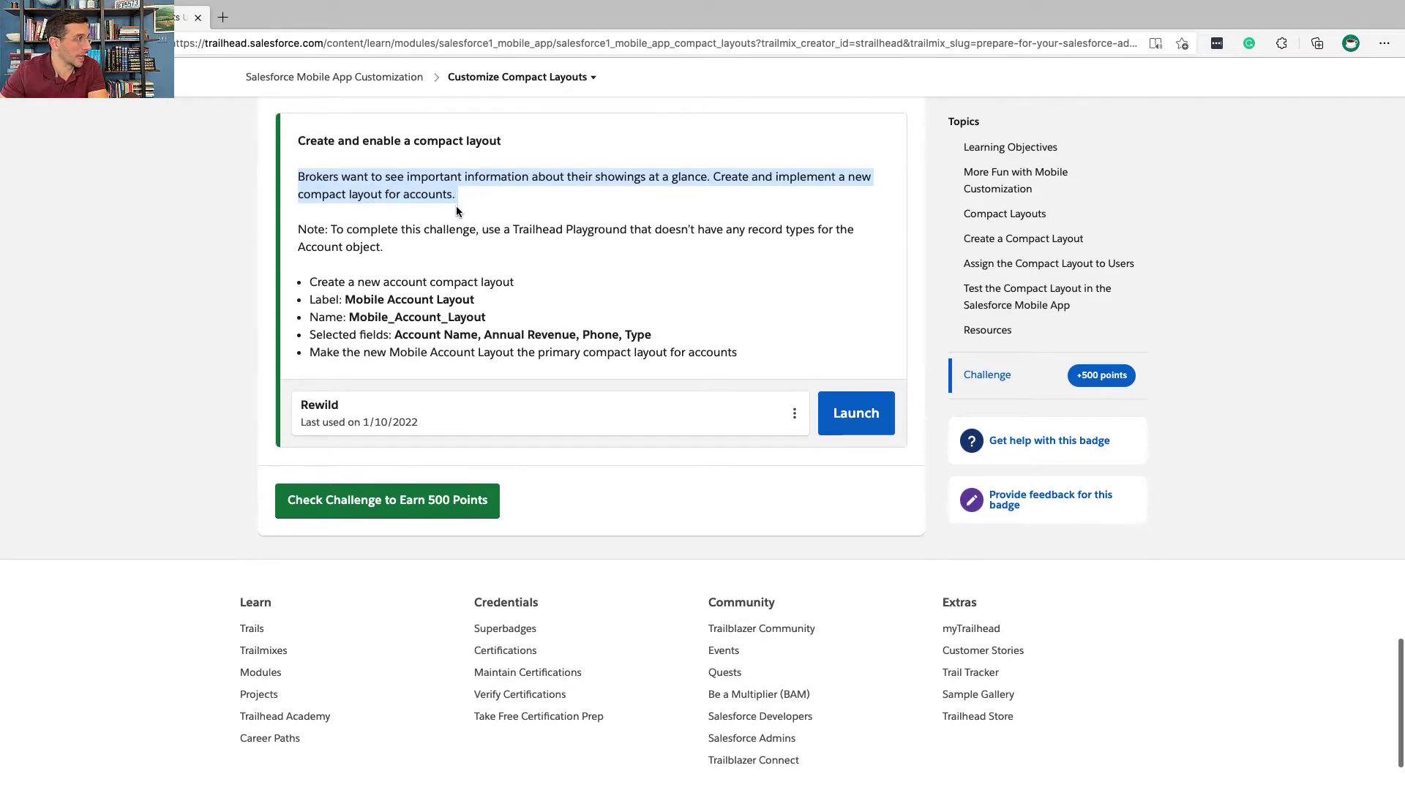
triple_click(463, 234)
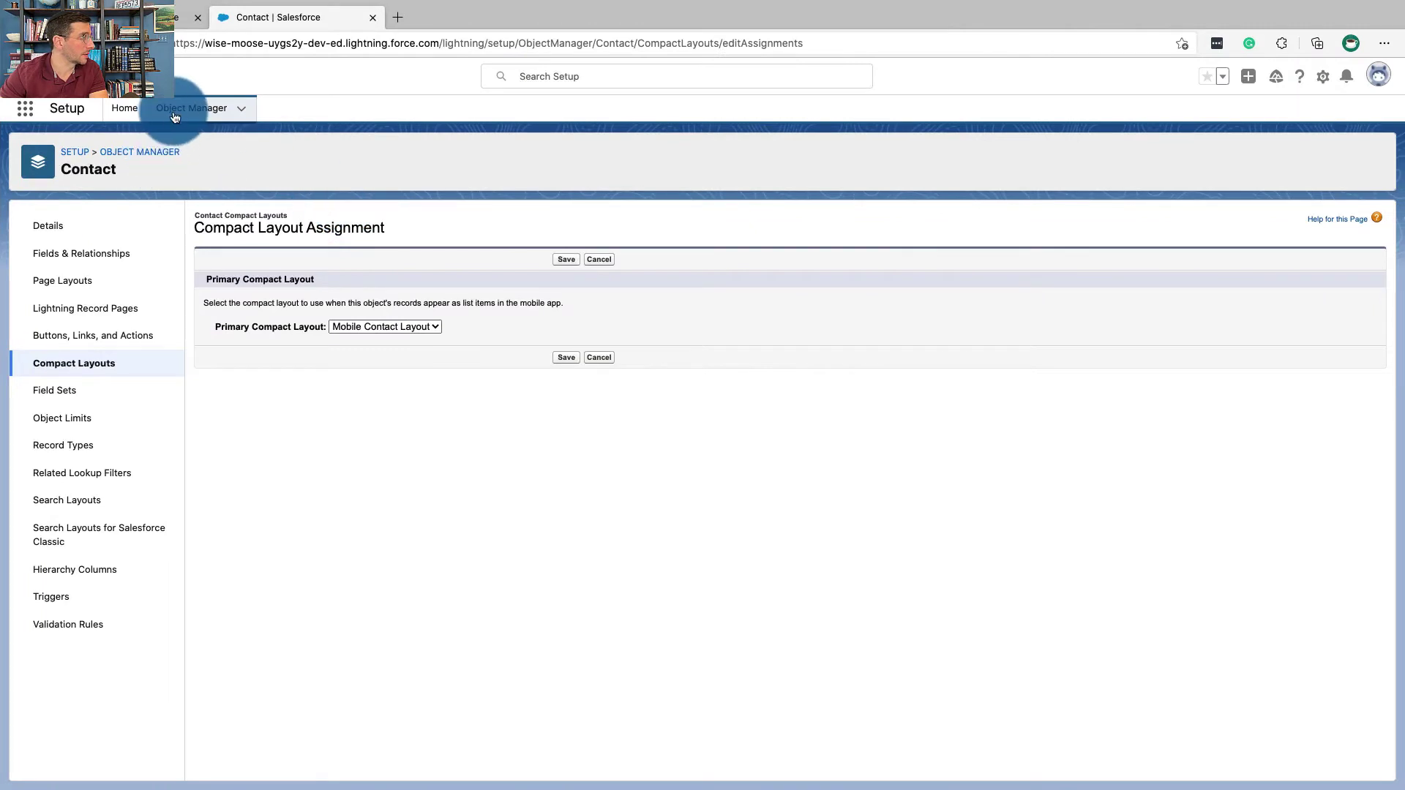
Step: Check which record types the current org's Account object has
left_click(174, 117)
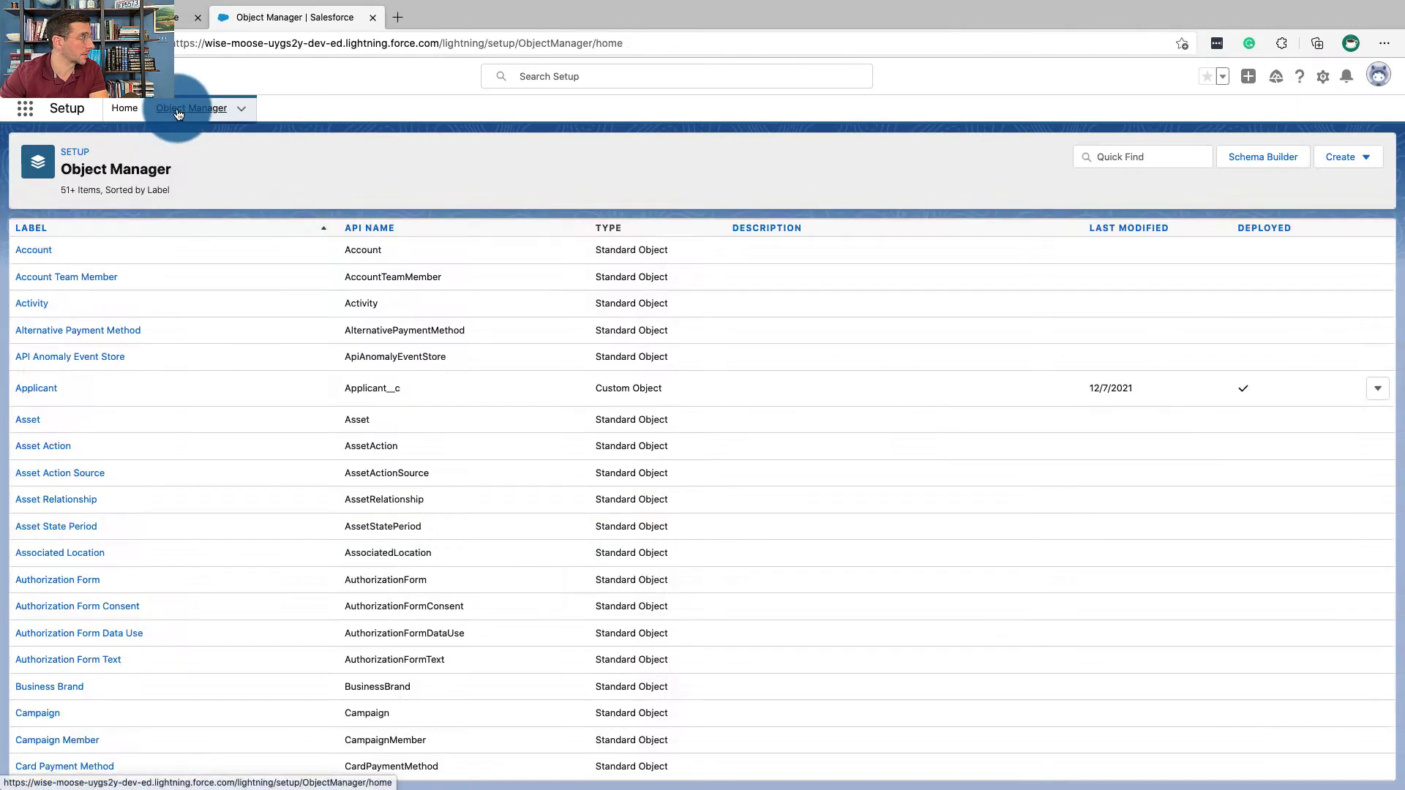
left_click(40, 247)
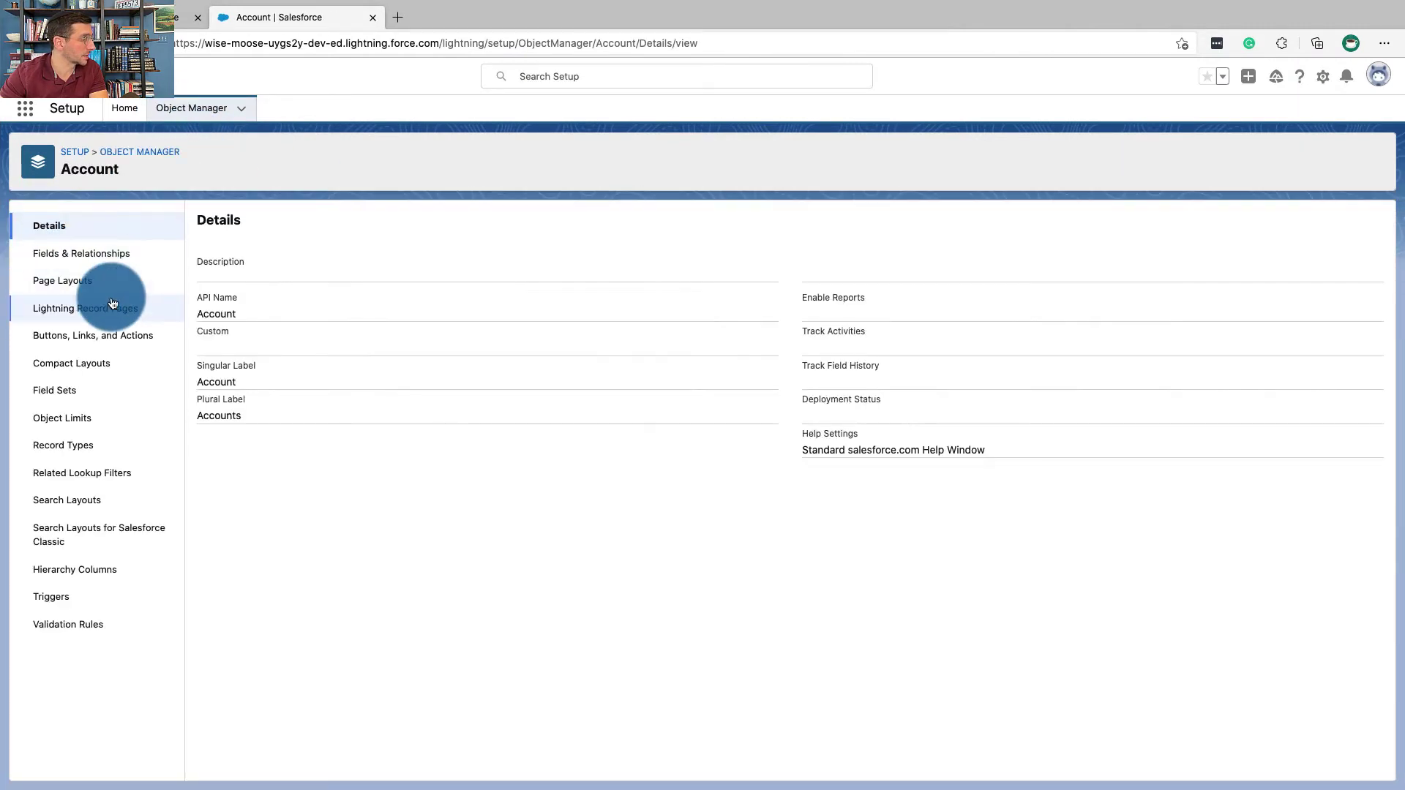
left_click(90, 447)
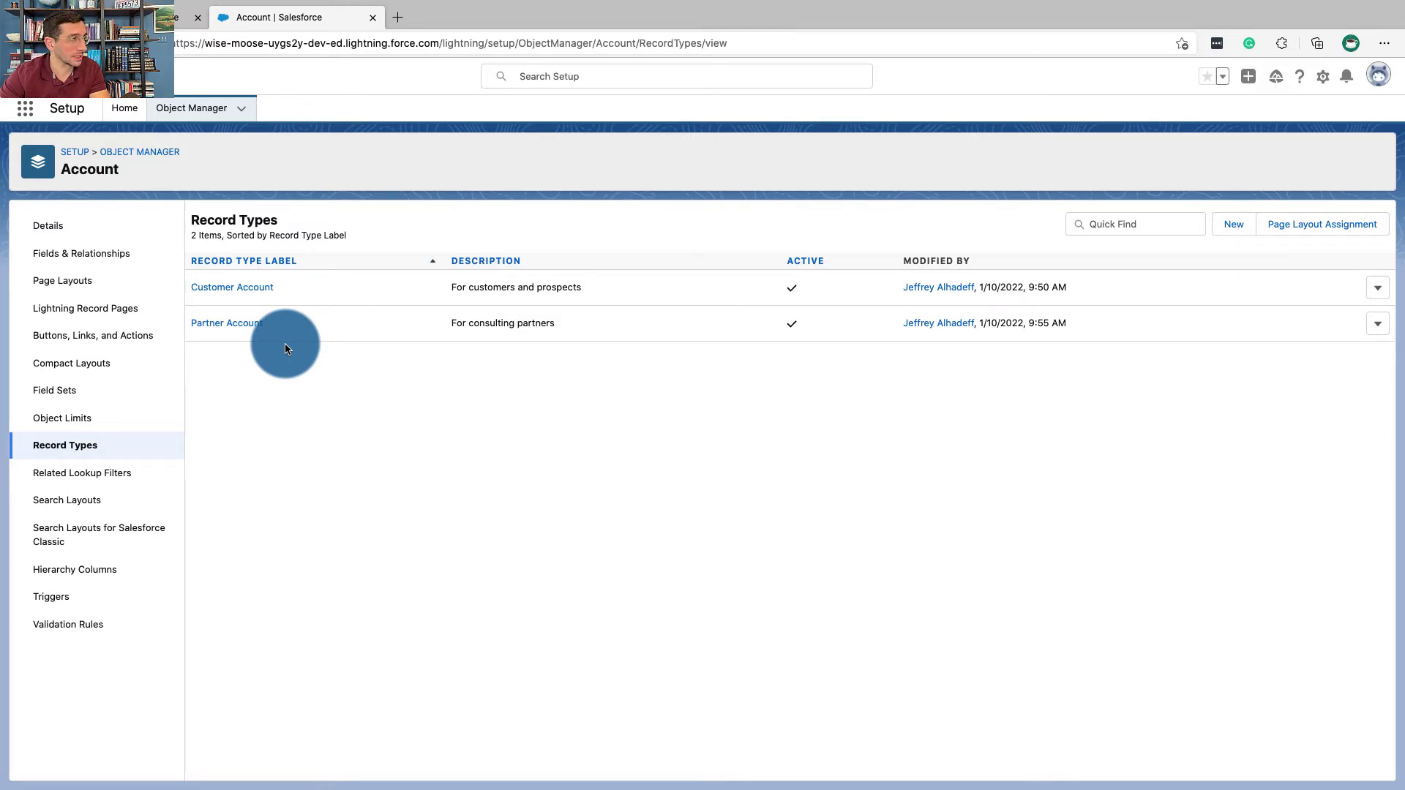
Step: Choose Sandbox Rewild as the challenge's hands-on org and launch it
key("ctrl+Left")
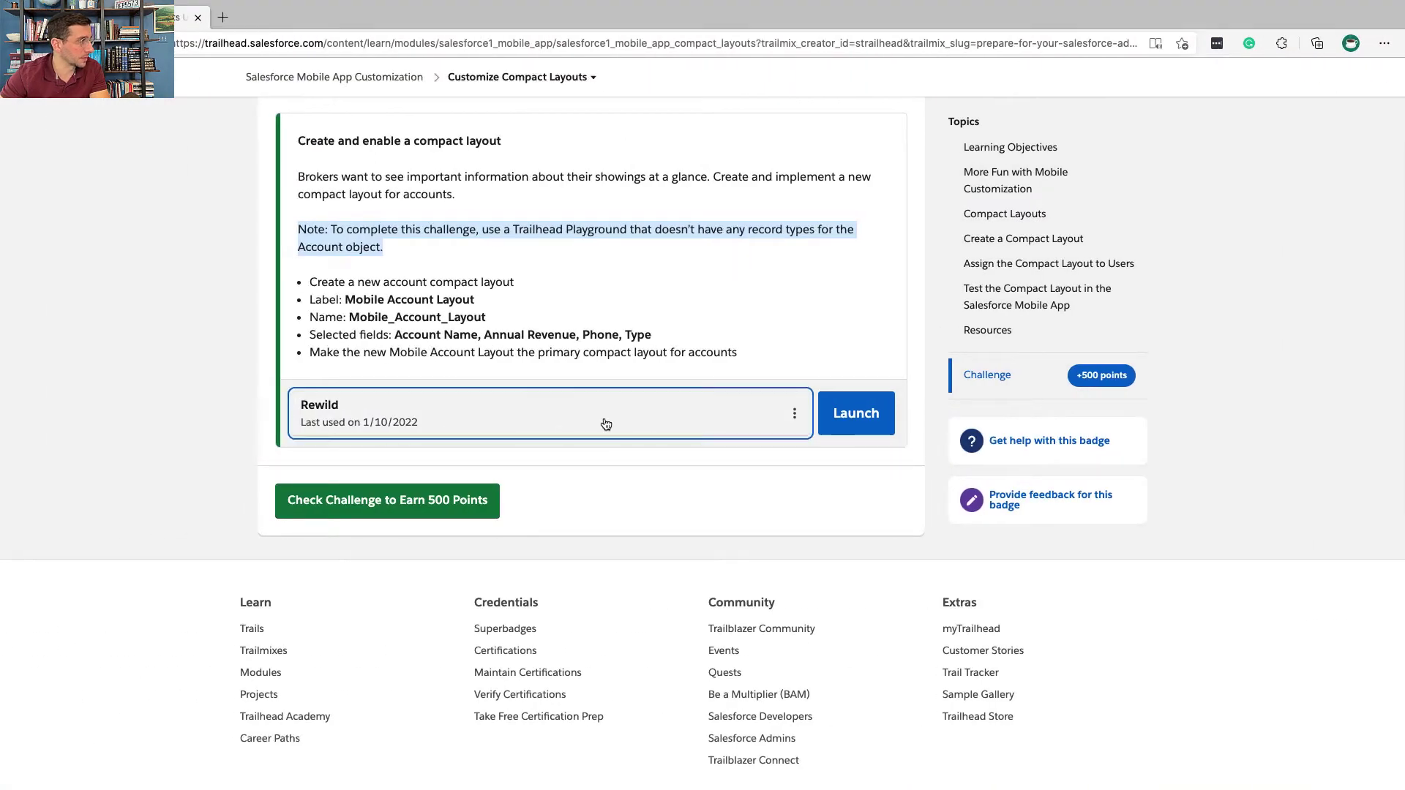
left_click(606, 424)
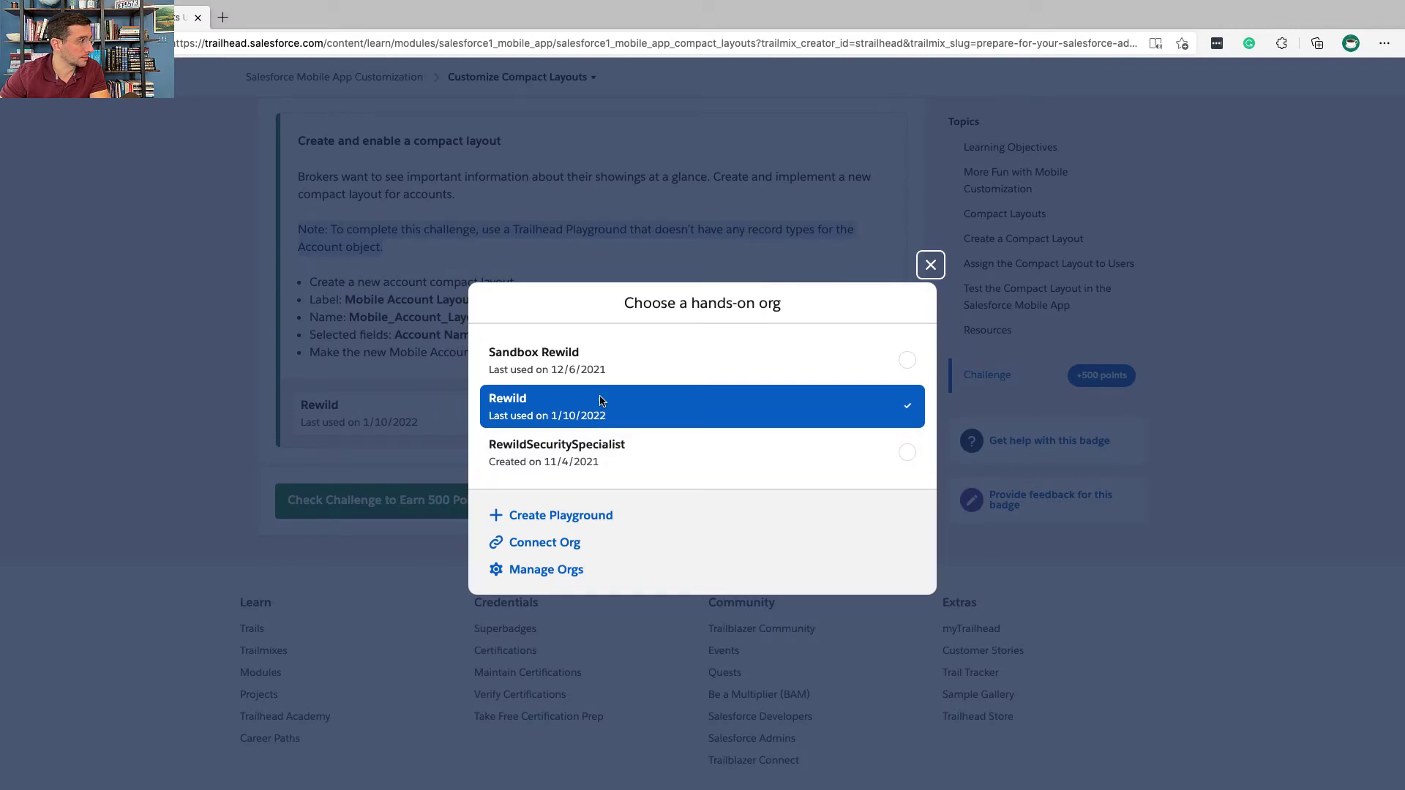
left_click(597, 362)
left_click(840, 411)
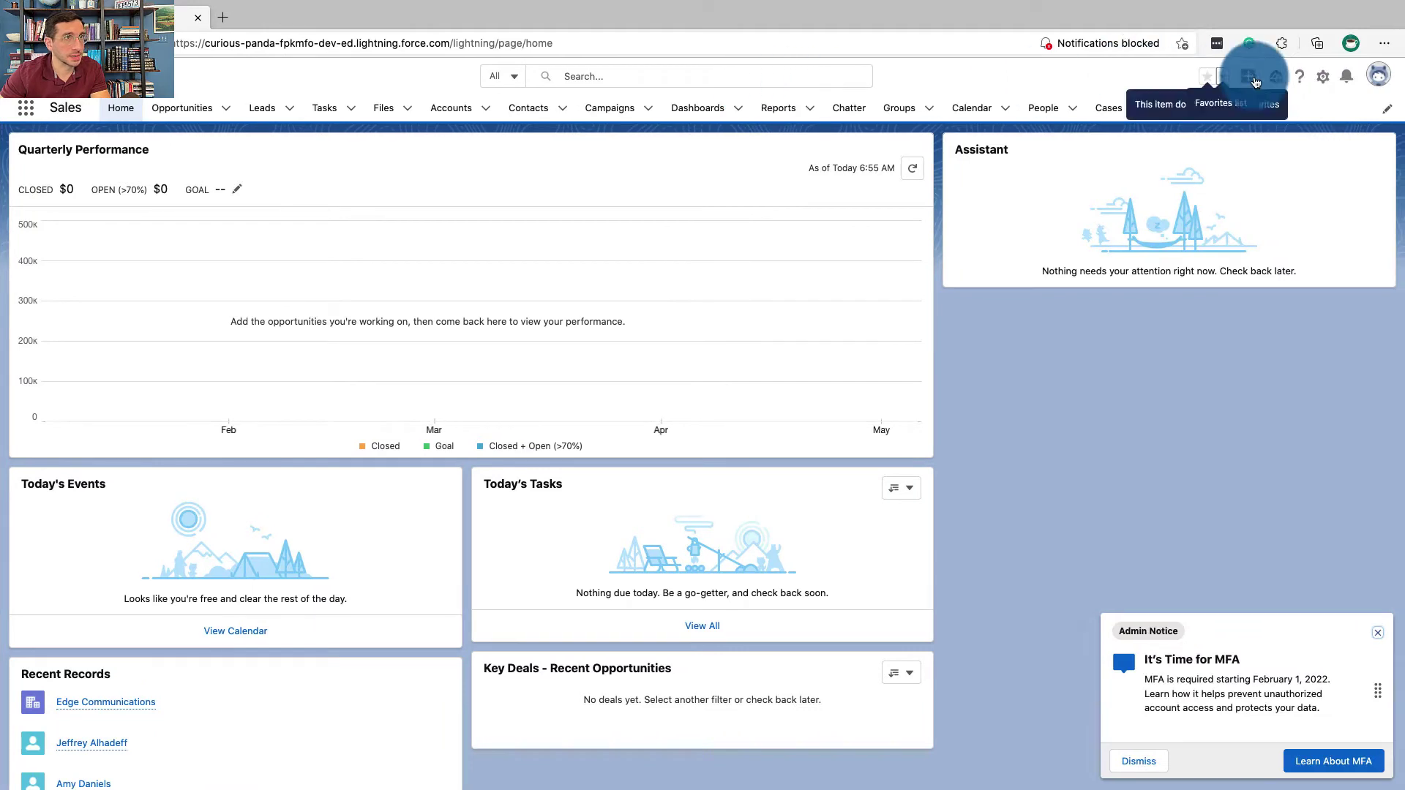
Step: Confirm Sandbox Rewild's Account object has 0 record types, back on the challenge page
left_click(1317, 80)
left_click(1254, 135)
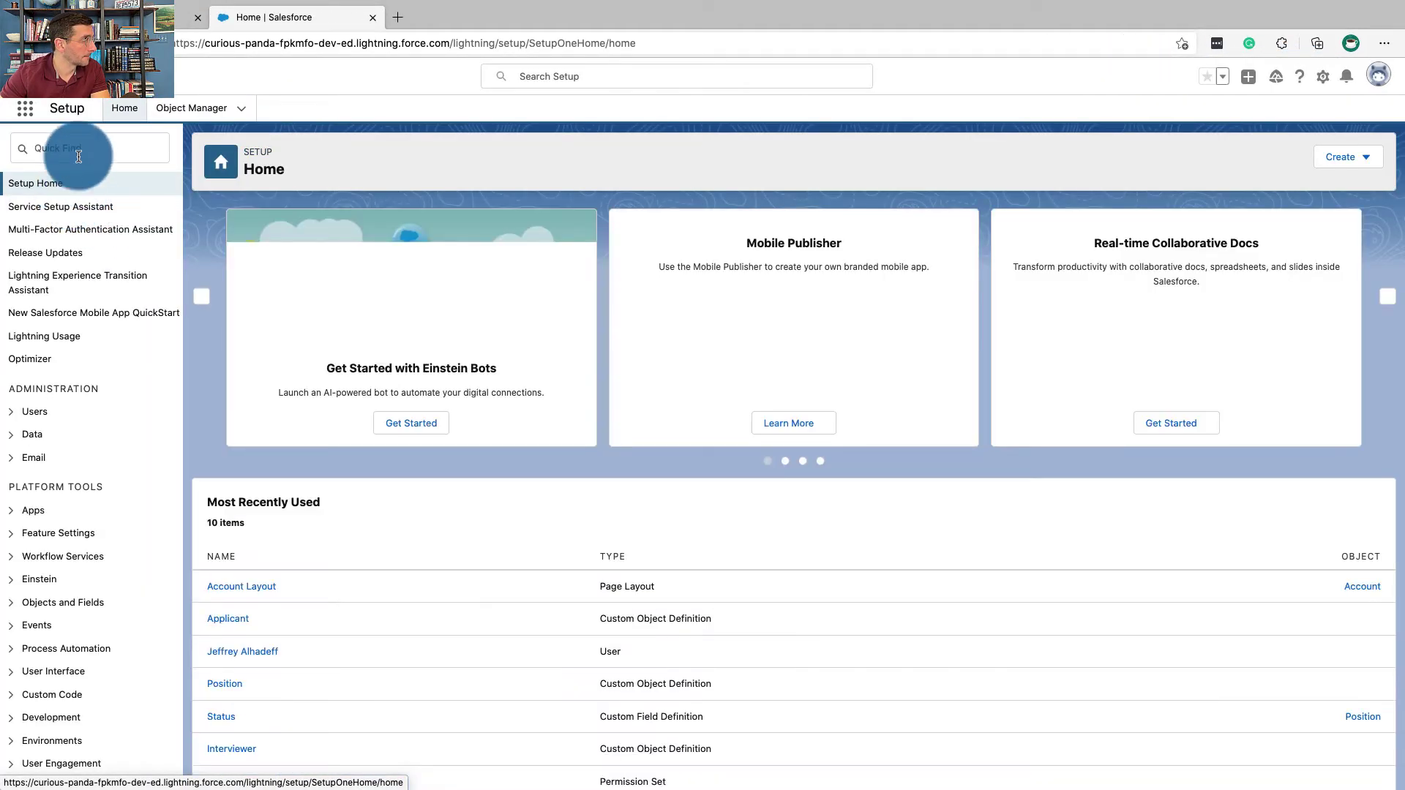
left_click(179, 108)
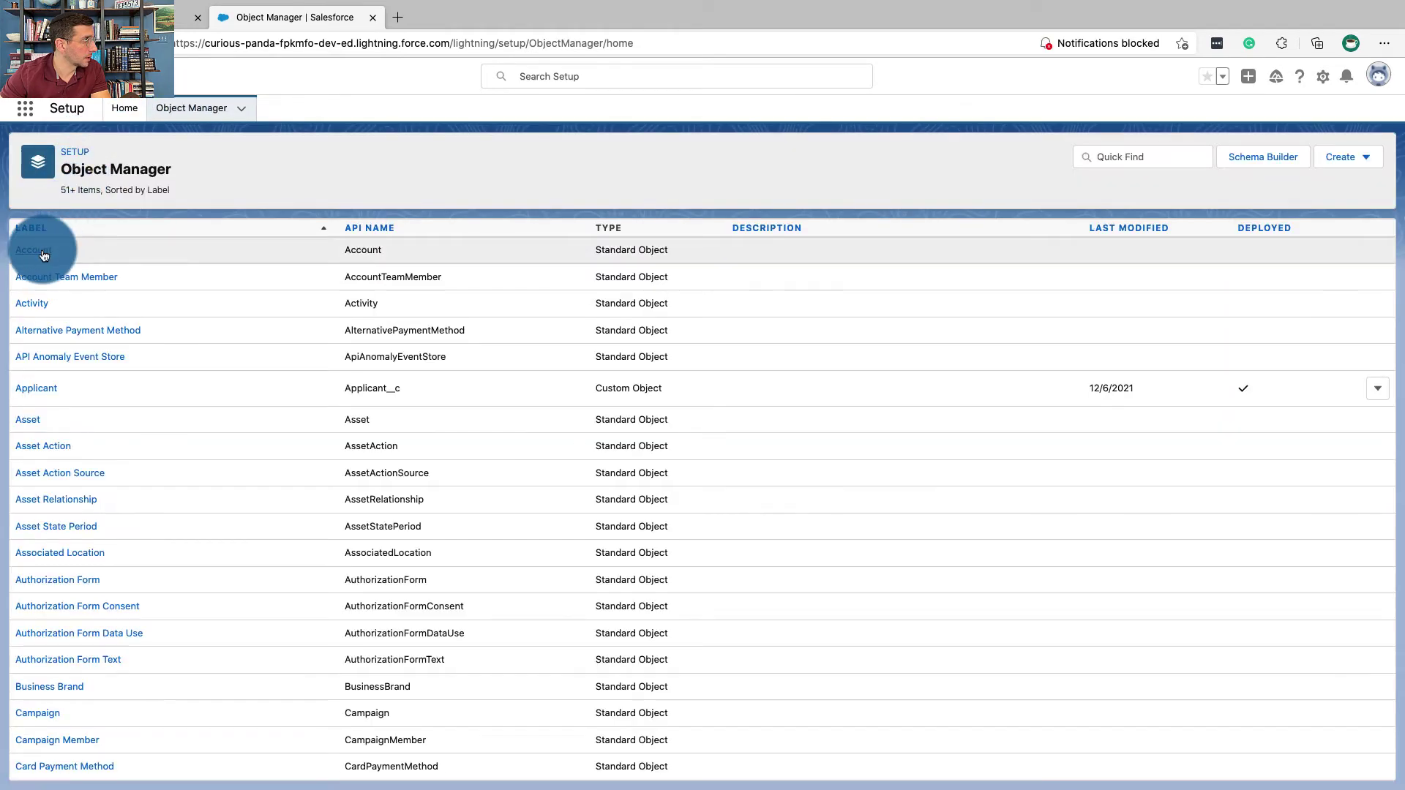
left_click(38, 251)
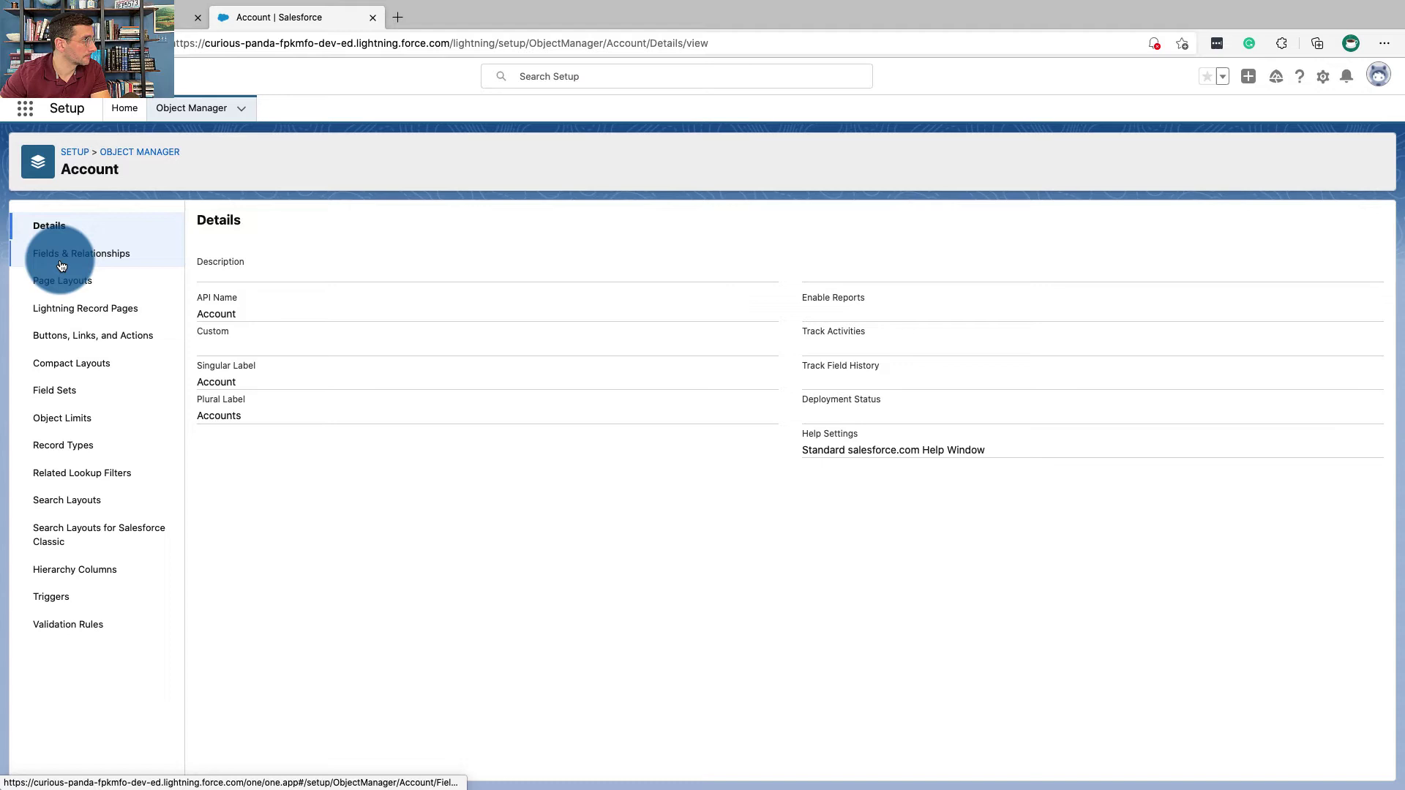
left_click(60, 455)
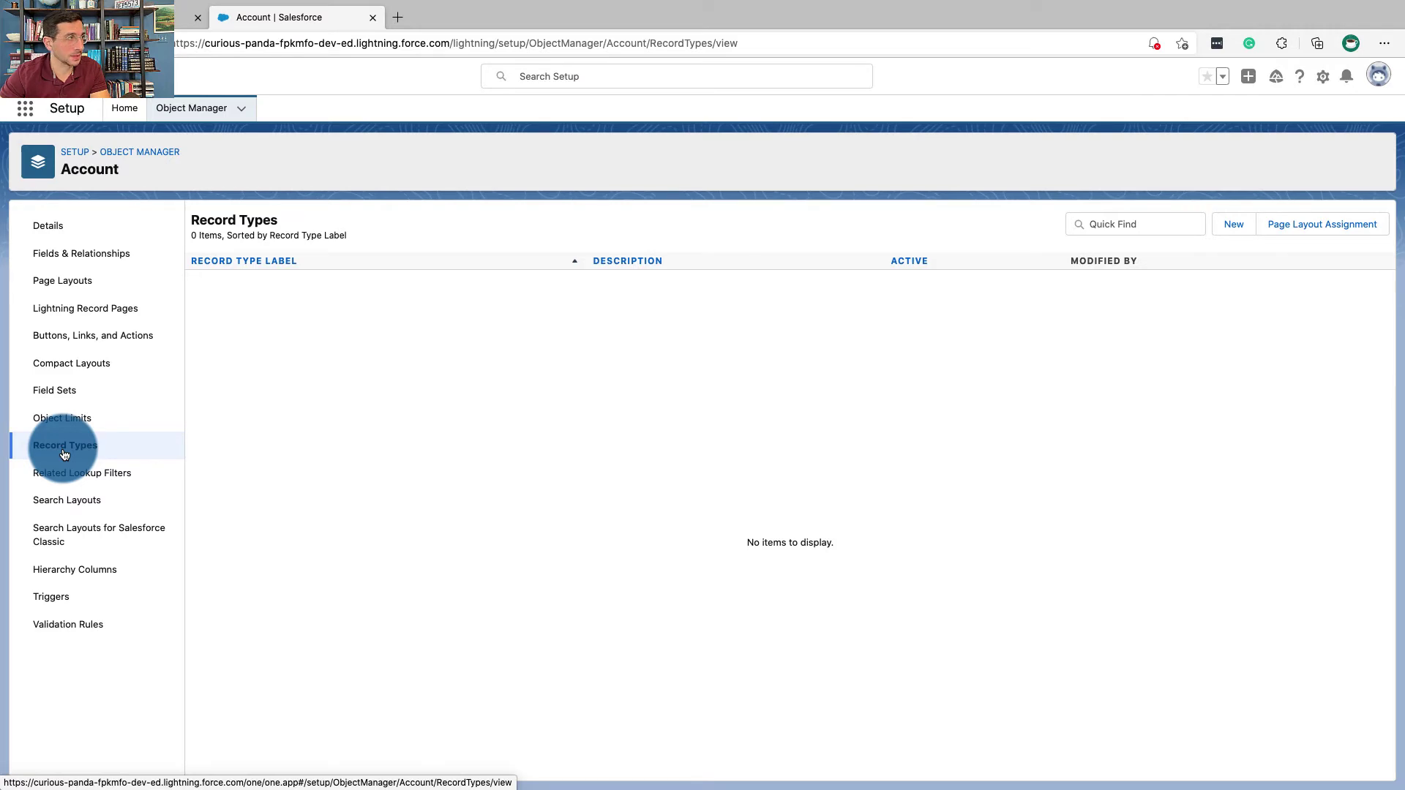
key("ctrl+Left")
triple_click(351, 278)
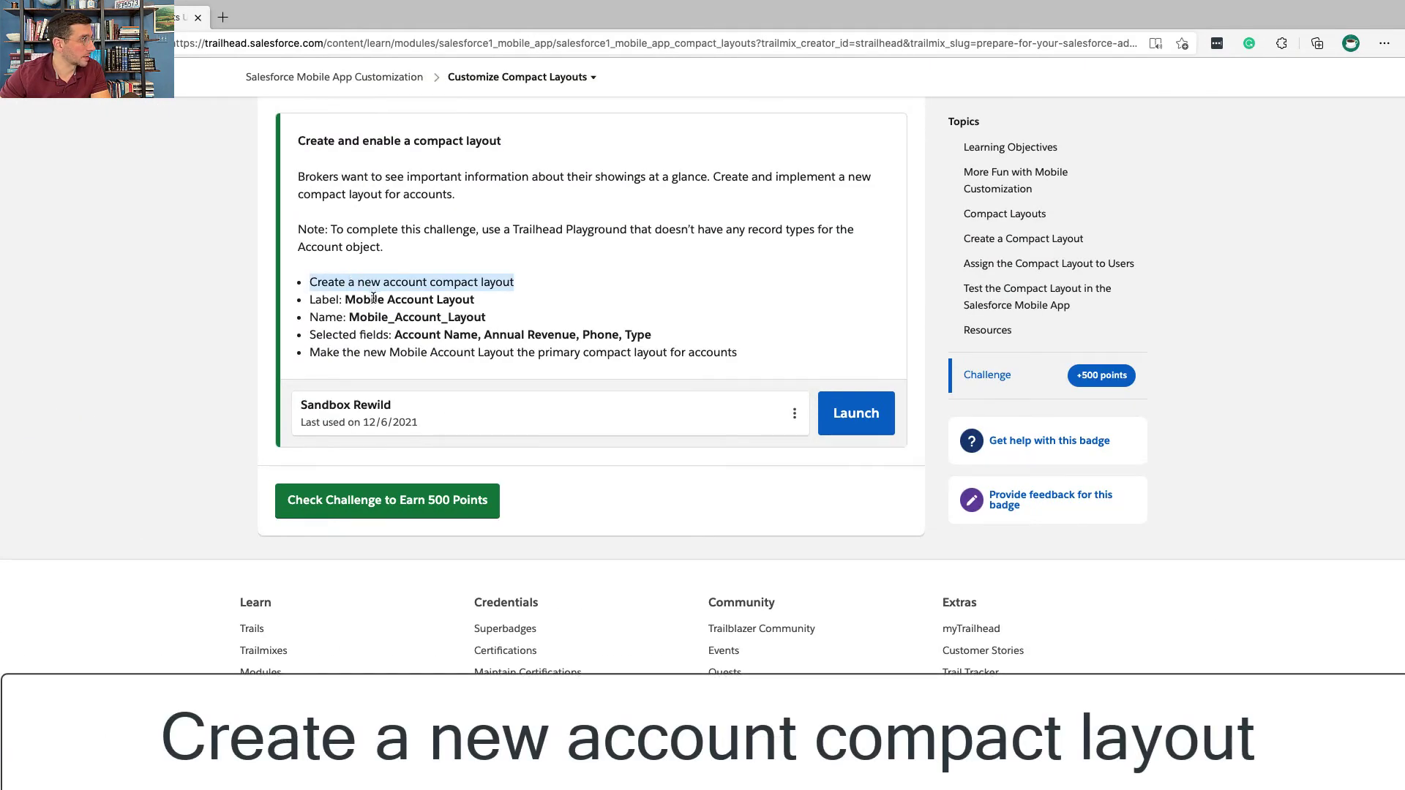
Step: Start a new Account compact layout labelled 'Mobile Account Layout' with the Name auto-filled
key("ctrl+Right")
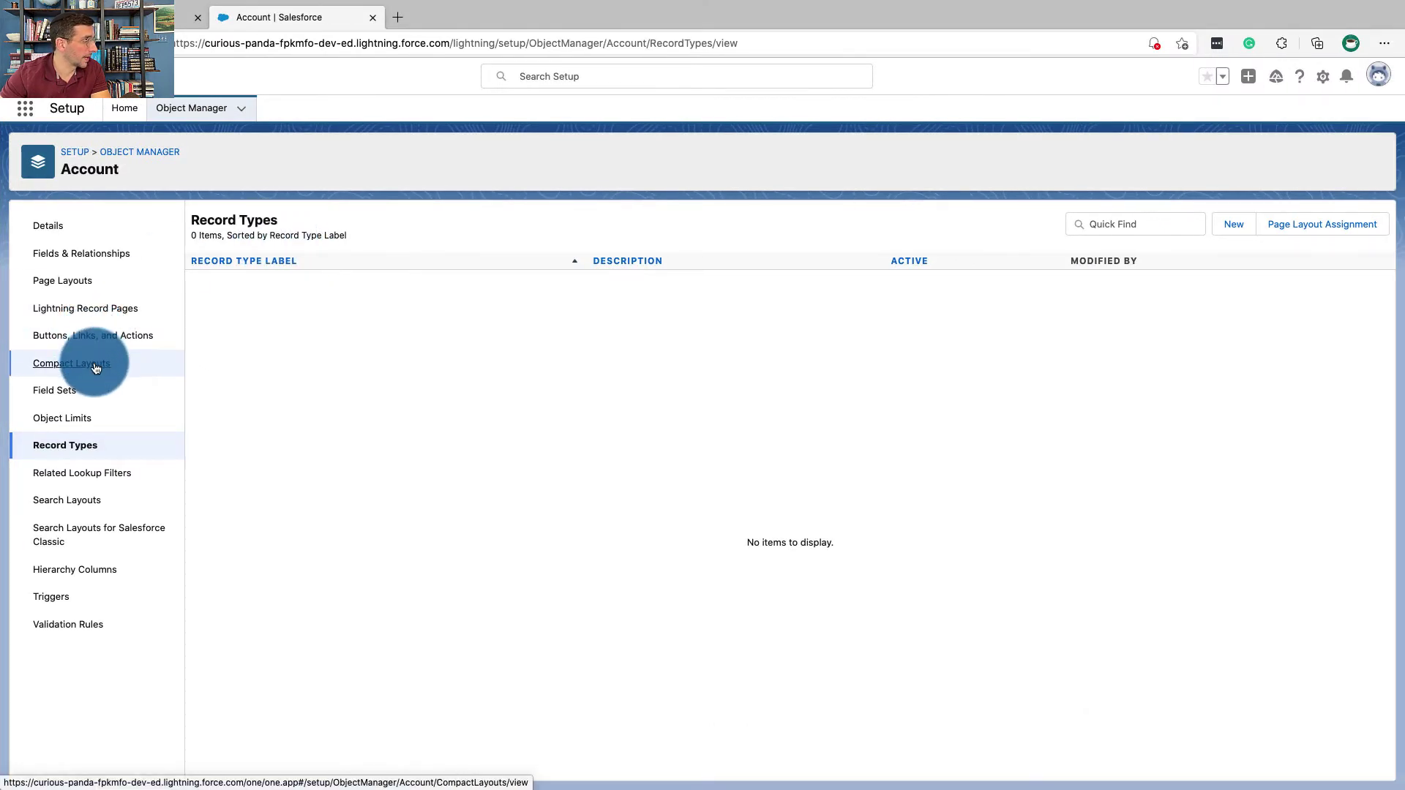
left_click(94, 363)
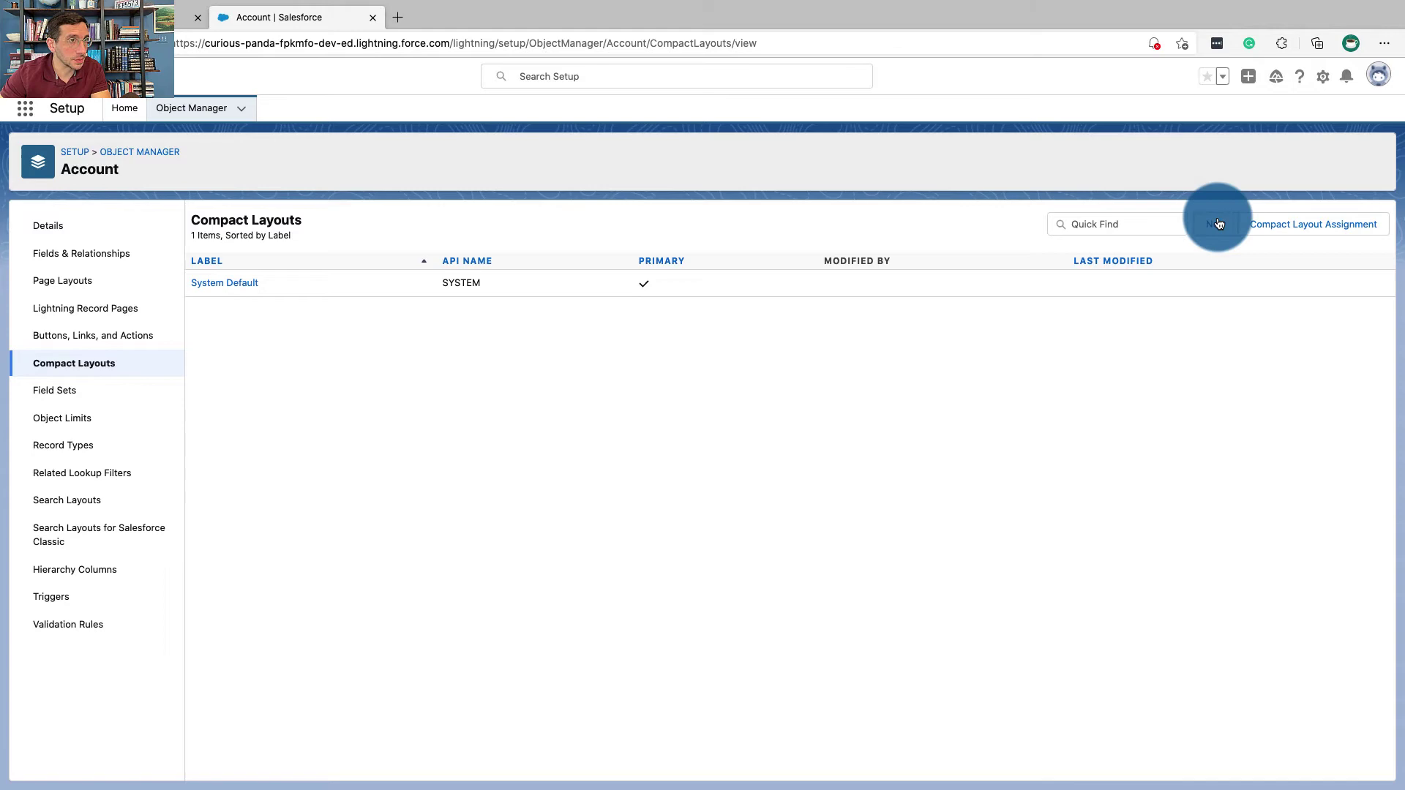
key("ctrl+Left")
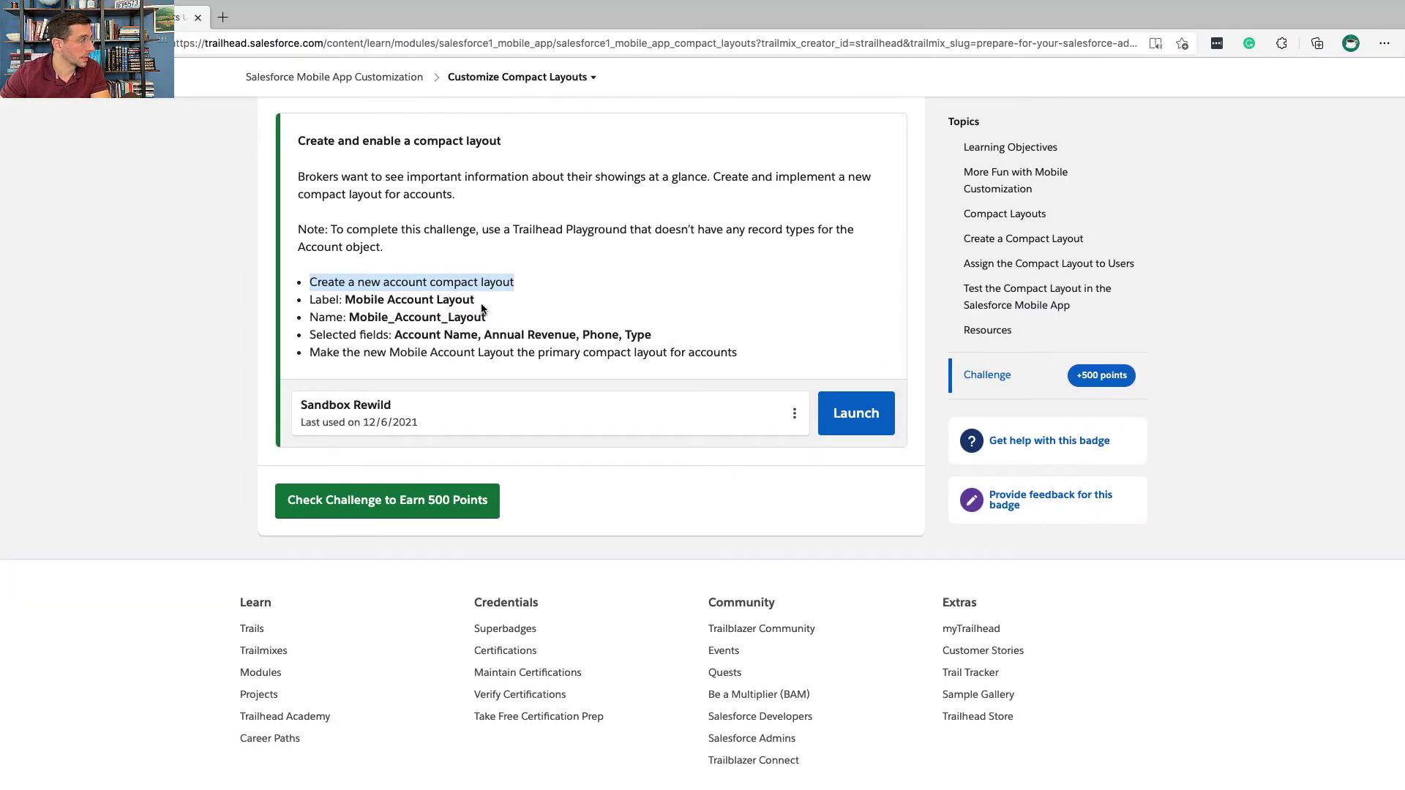
left_click_drag(480, 298, 410, 297)
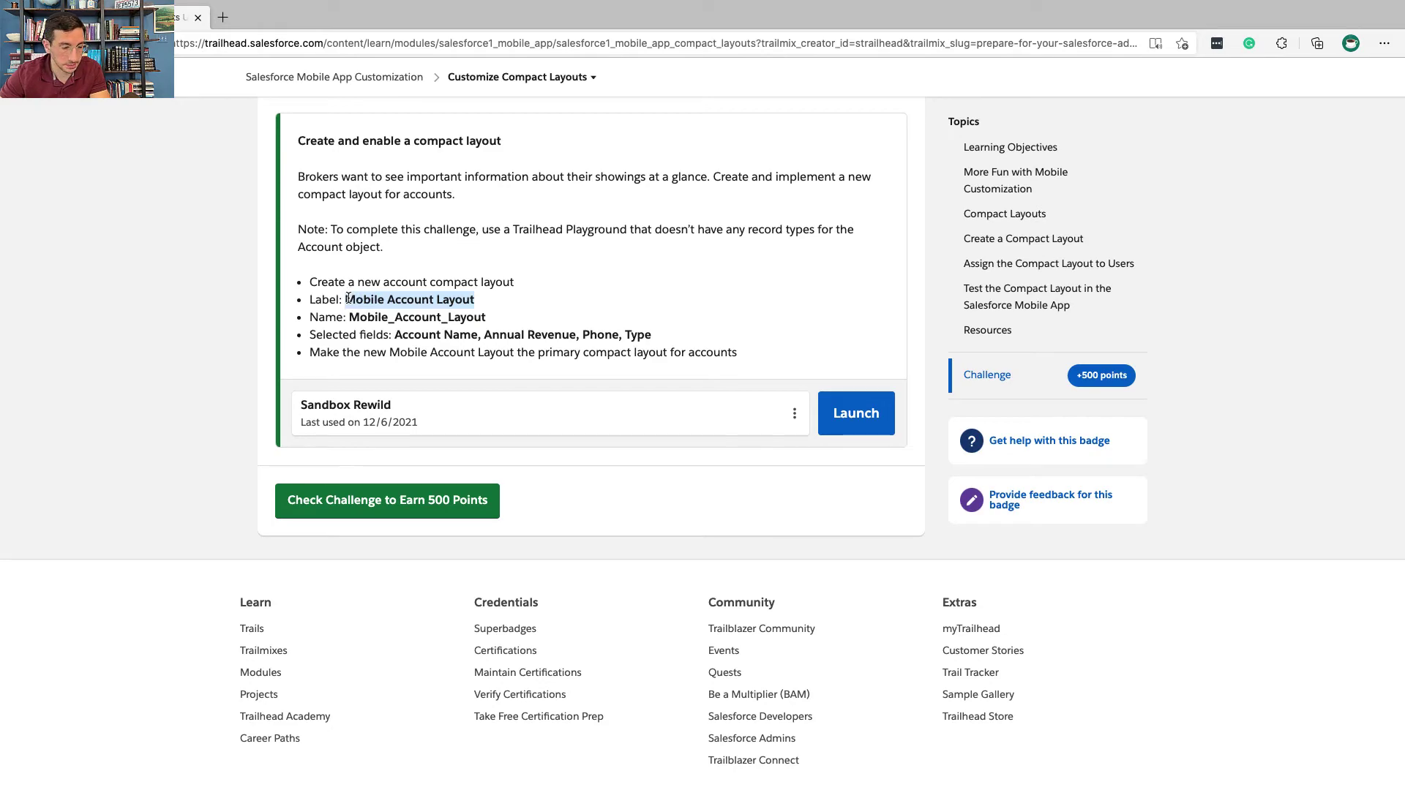
key("ctrl+Right")
left_click(399, 341)
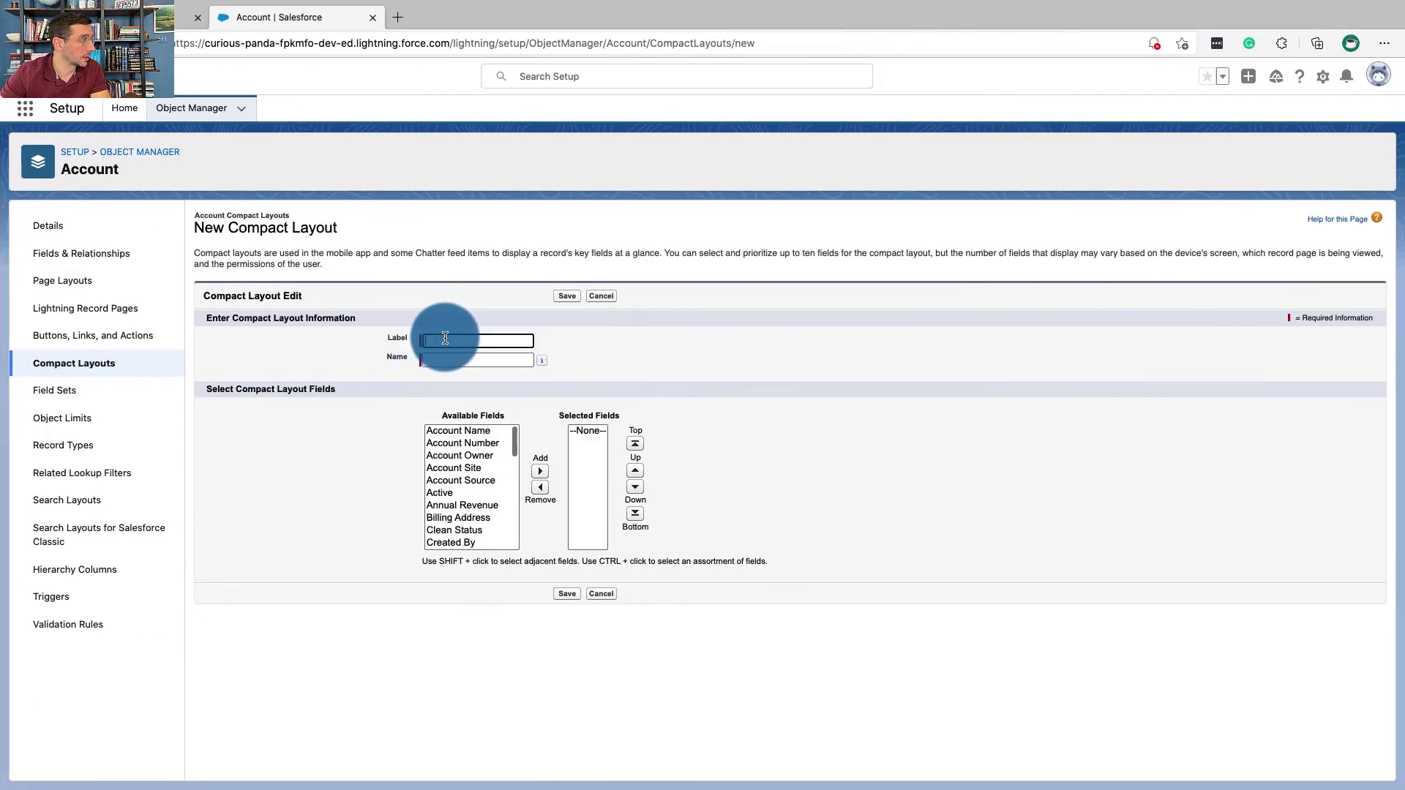
left_click(399, 385)
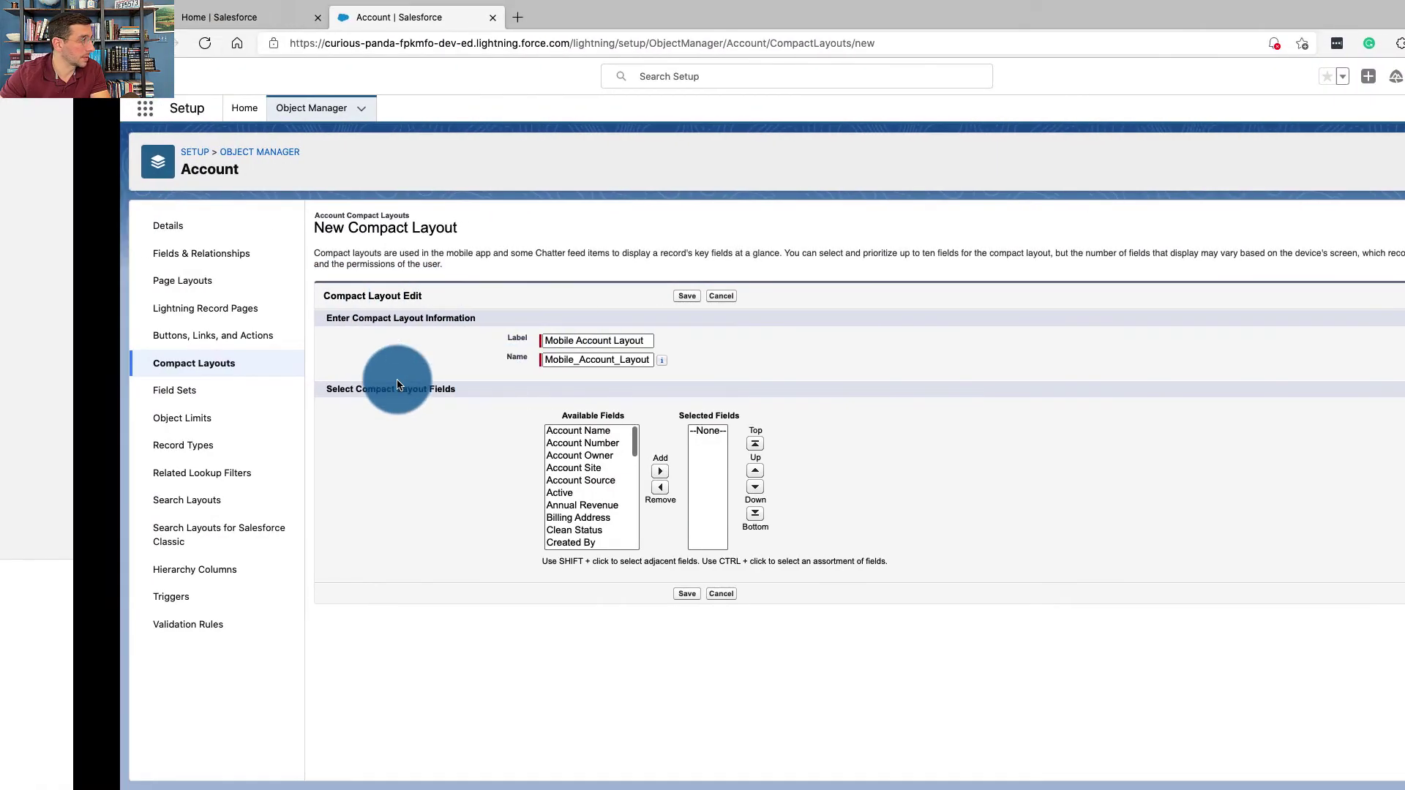
Step: Add Account Name, Annual Revenue, Phone and Type to the layout's Selected Fields
key("ctrl+Left")
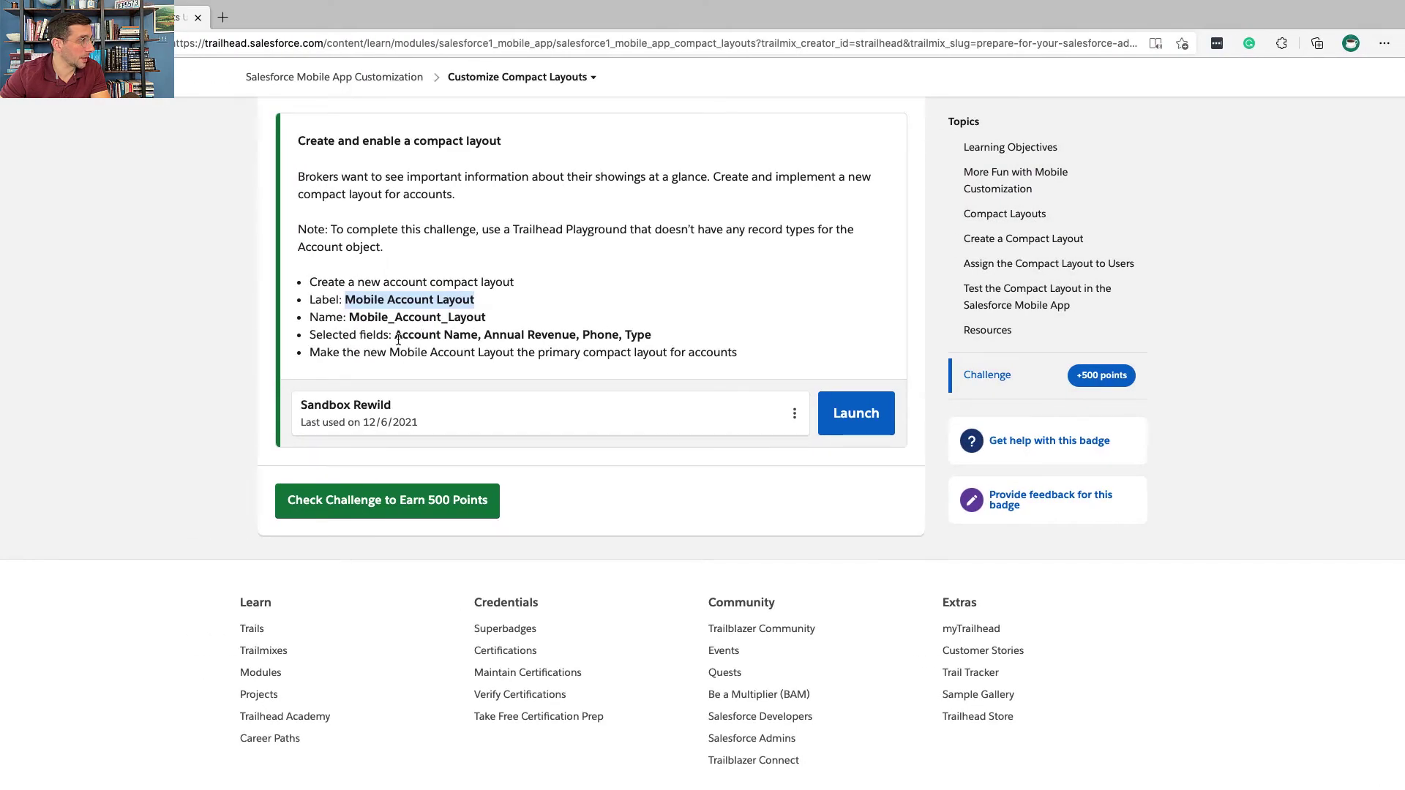
key("ctrl+Right")
left_click(430, 385)
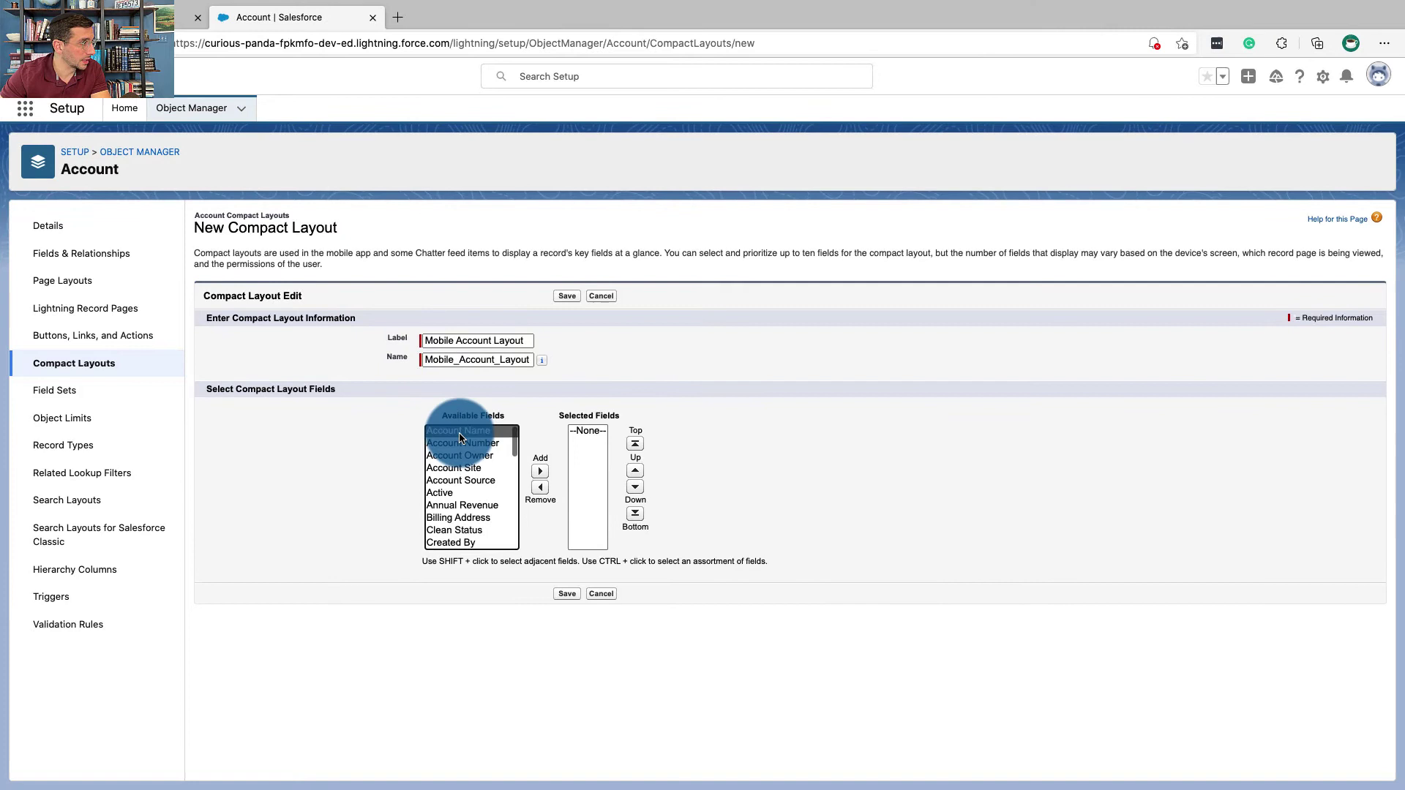
left_click(540, 471)
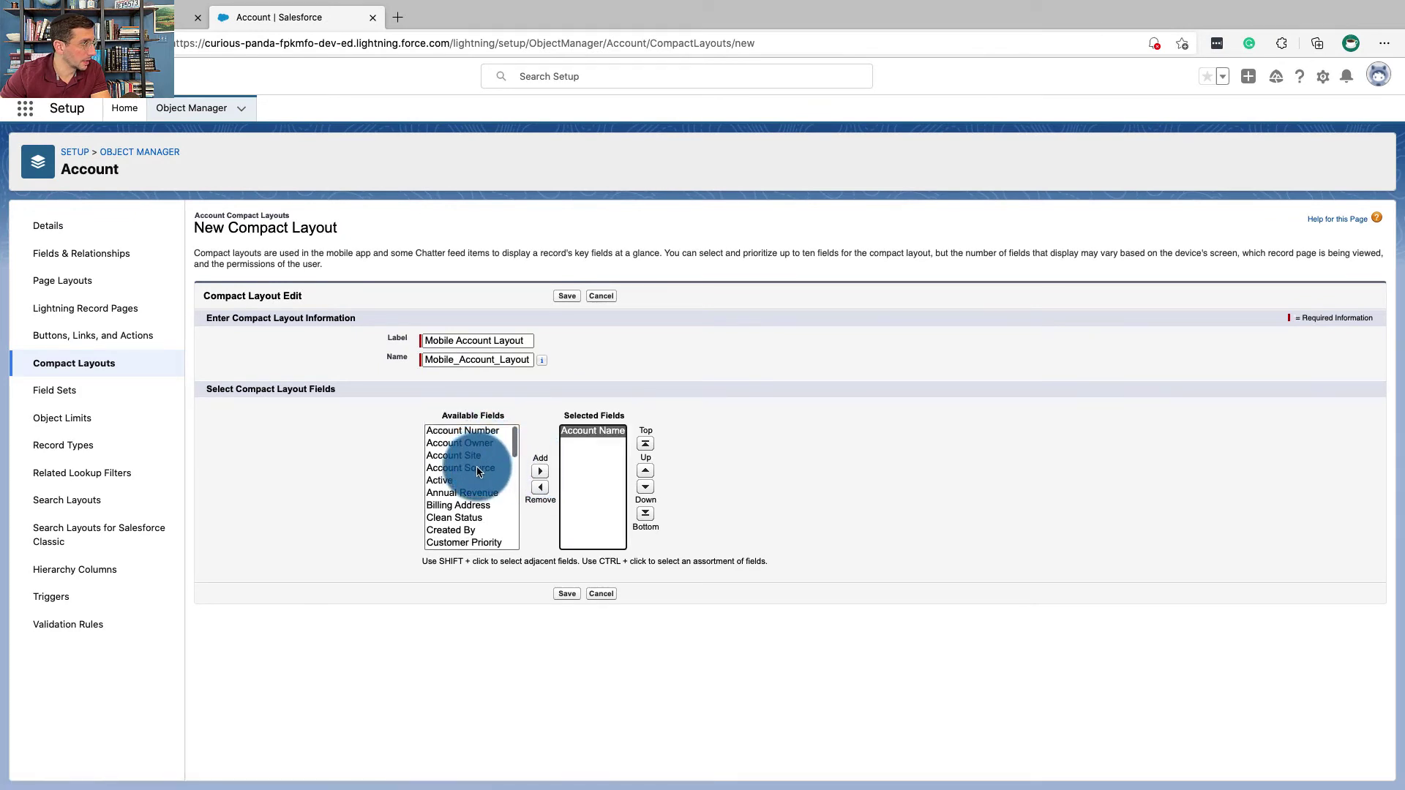
left_click(540, 472)
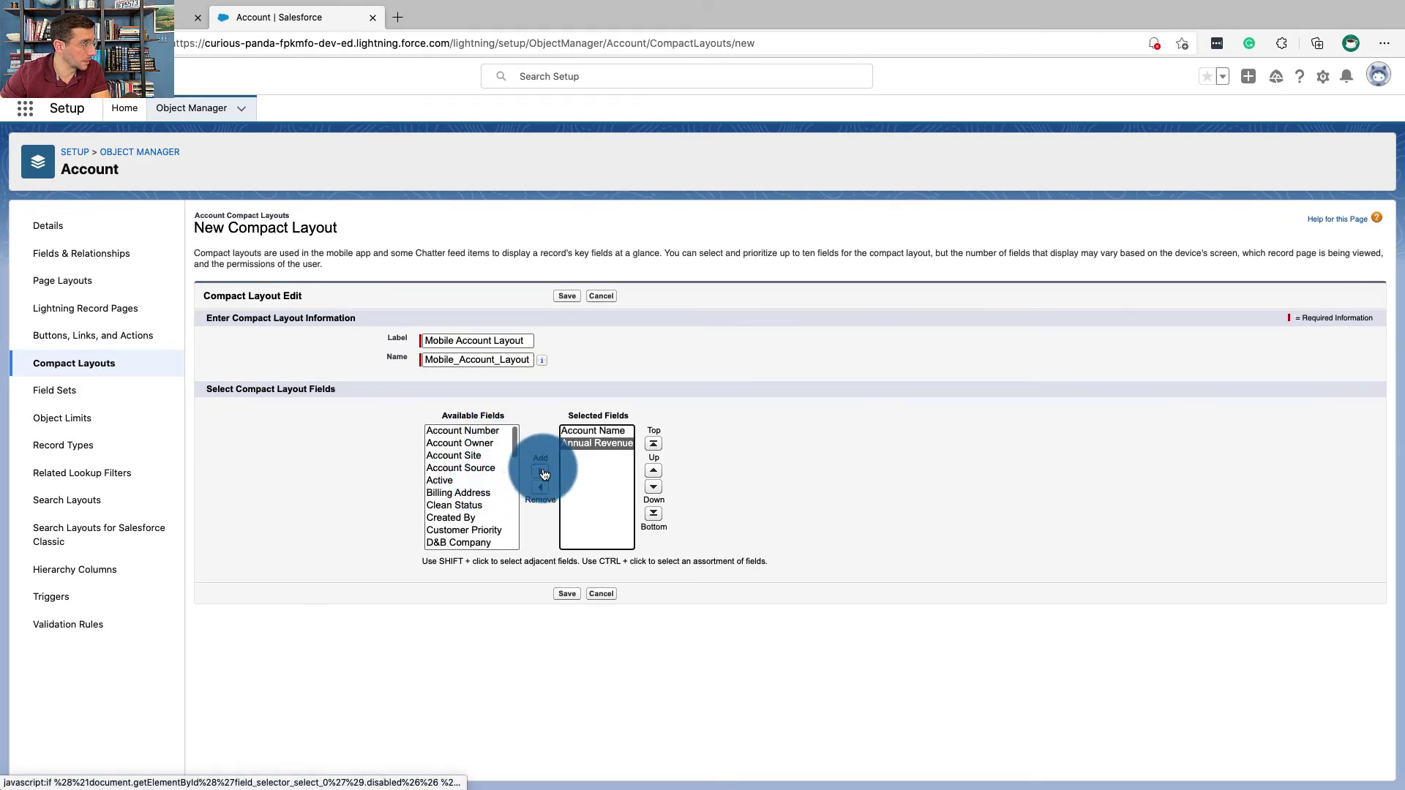
scroll(469, 505, "down", 3)
scroll(473, 510, "down", 5)
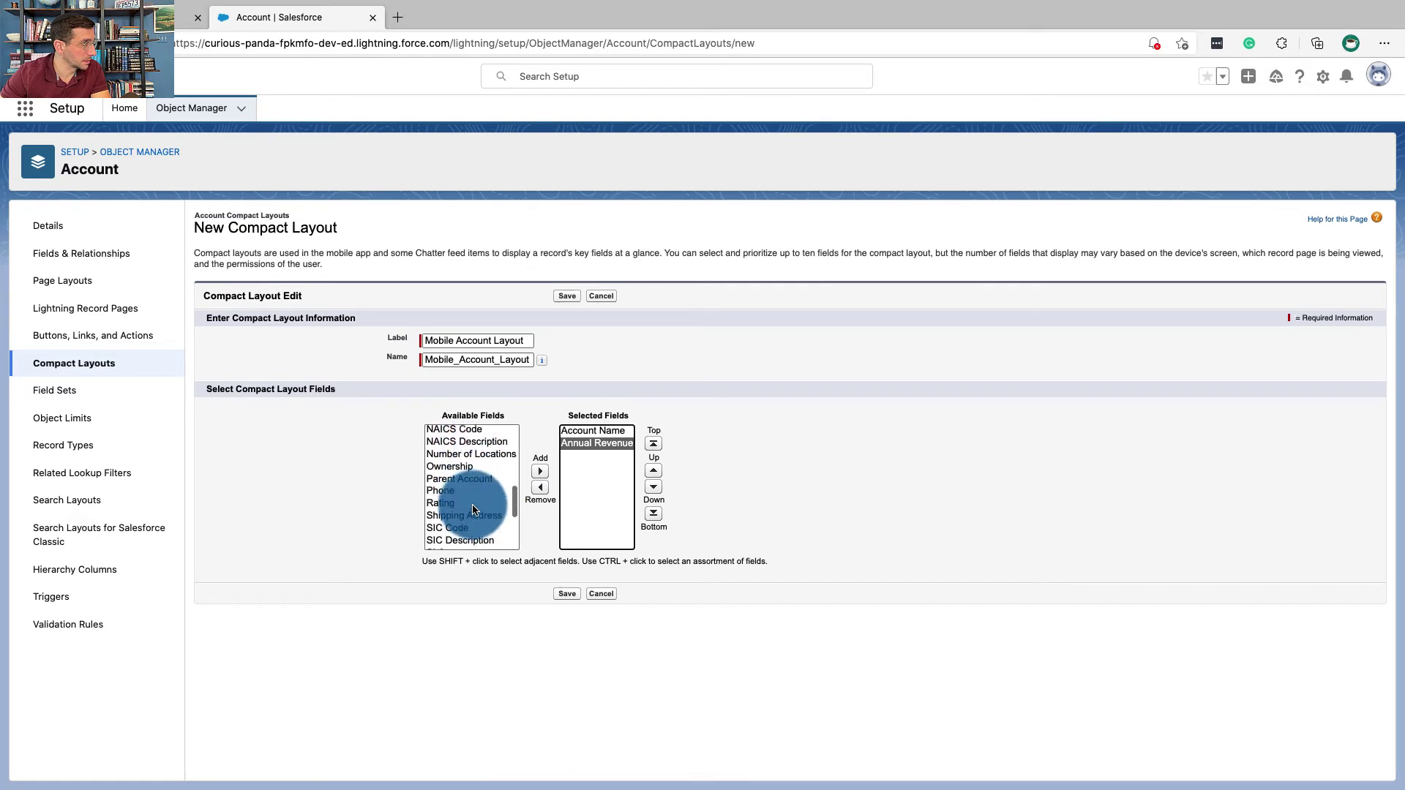
left_click(540, 471)
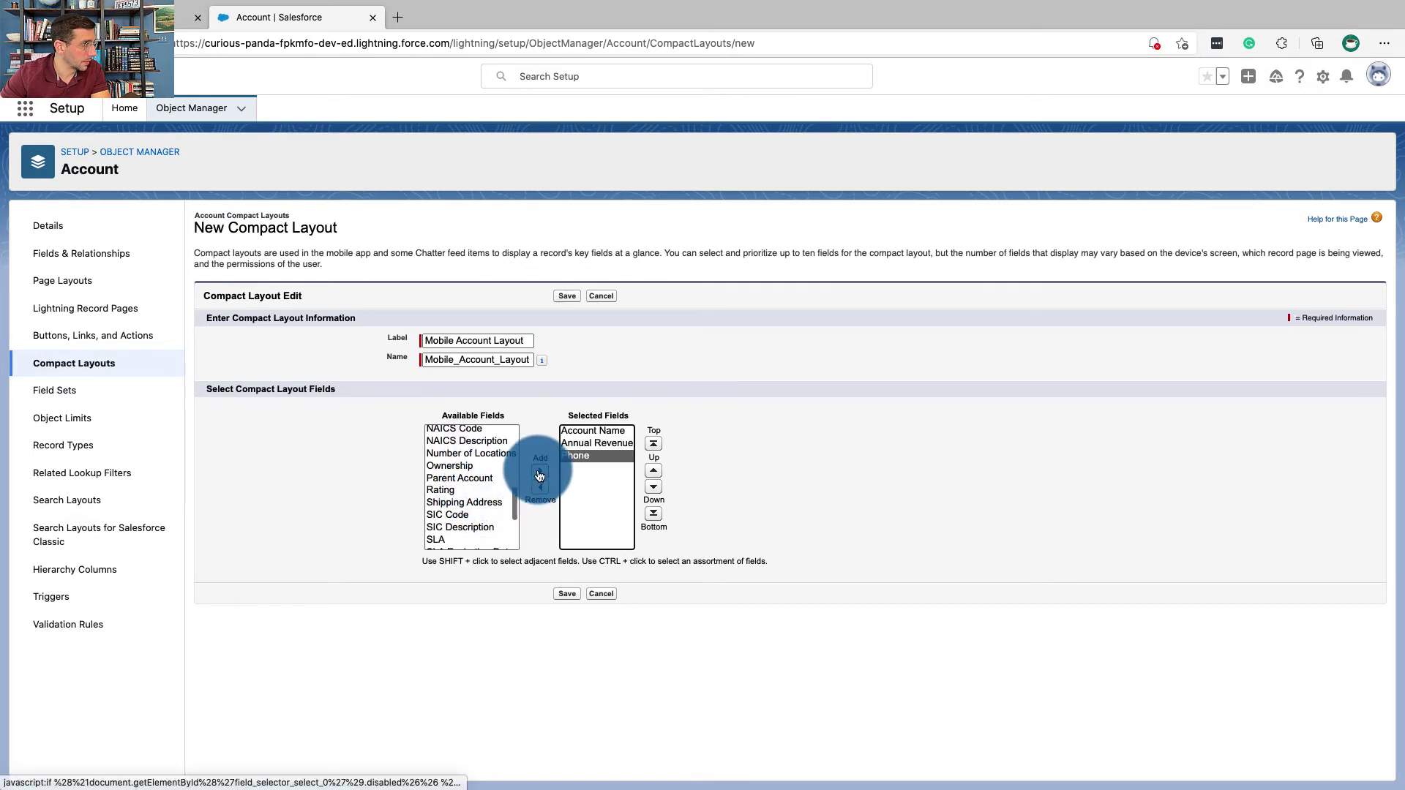
scroll(472, 513, "down", 2)
scroll(477, 521, "down", 2)
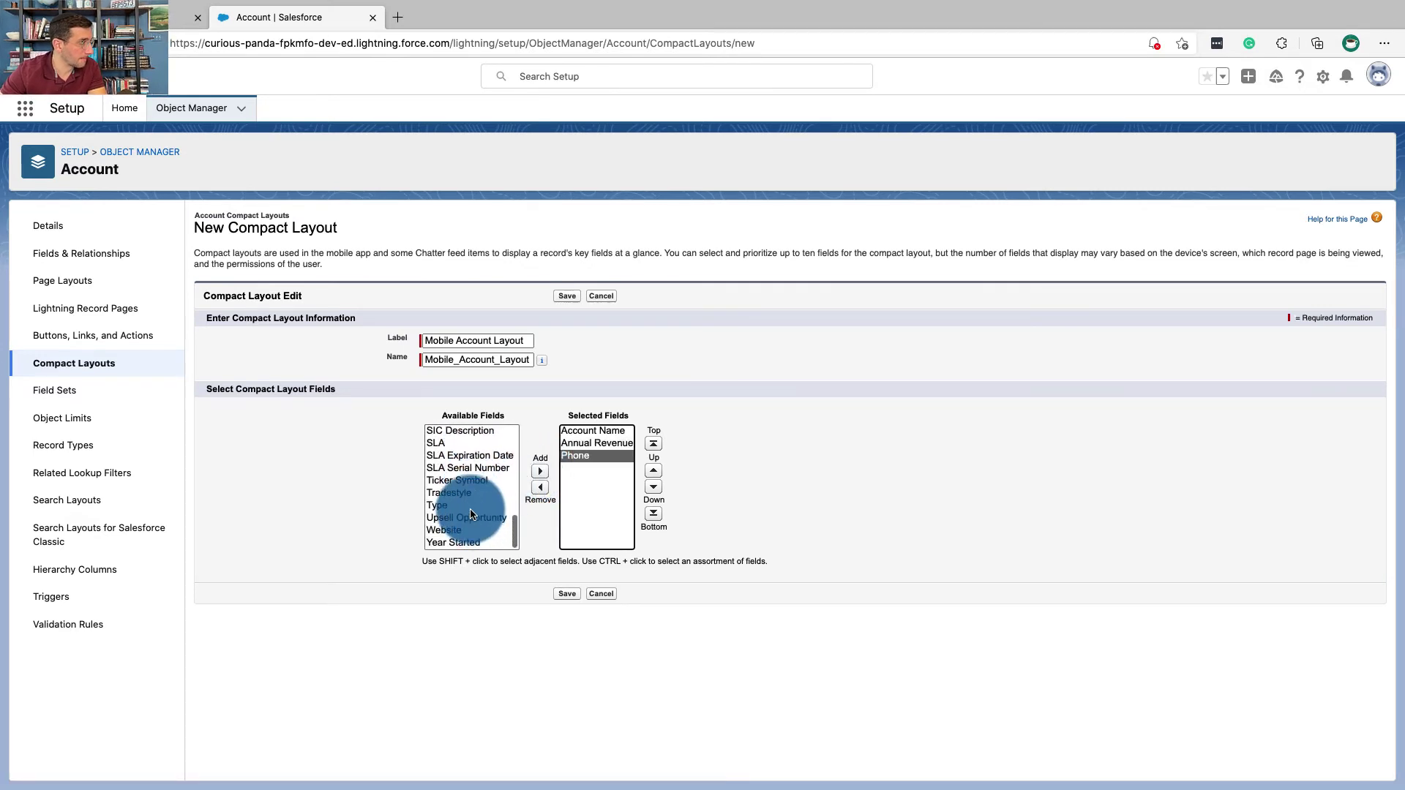
left_click(539, 472)
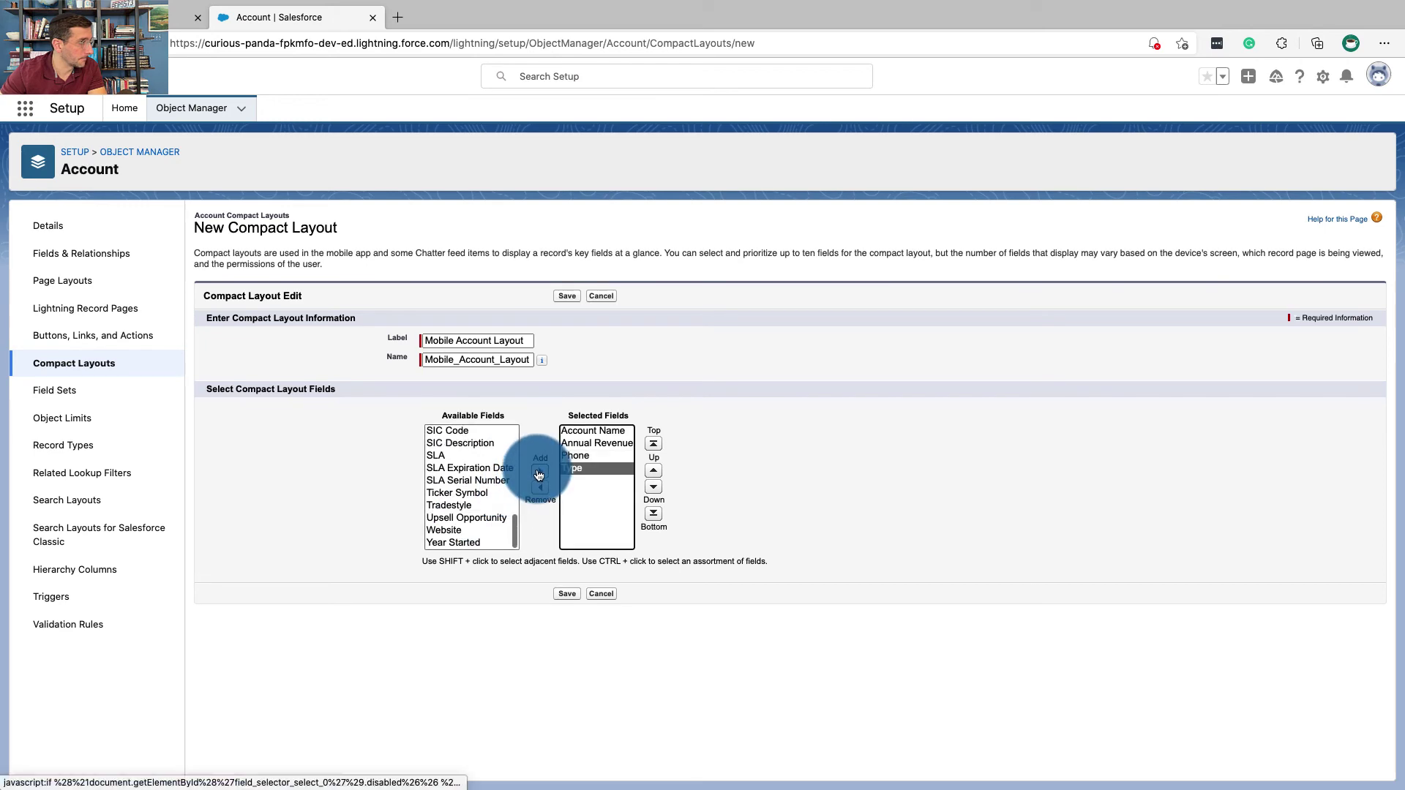
key("super+w")
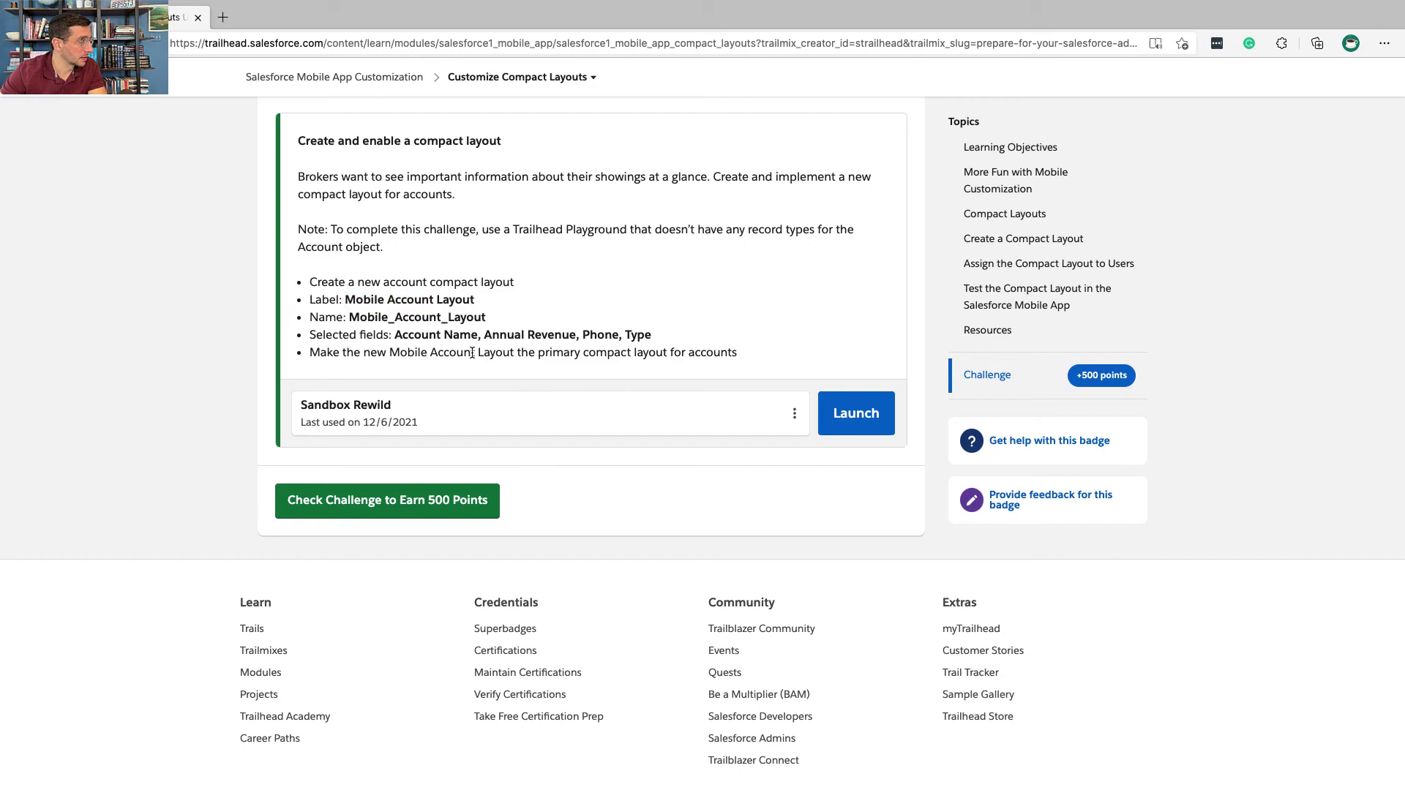
Step: Save Mobile Account Layout as the Account object's Primary Compact Layout assignment
triple_click(472, 352)
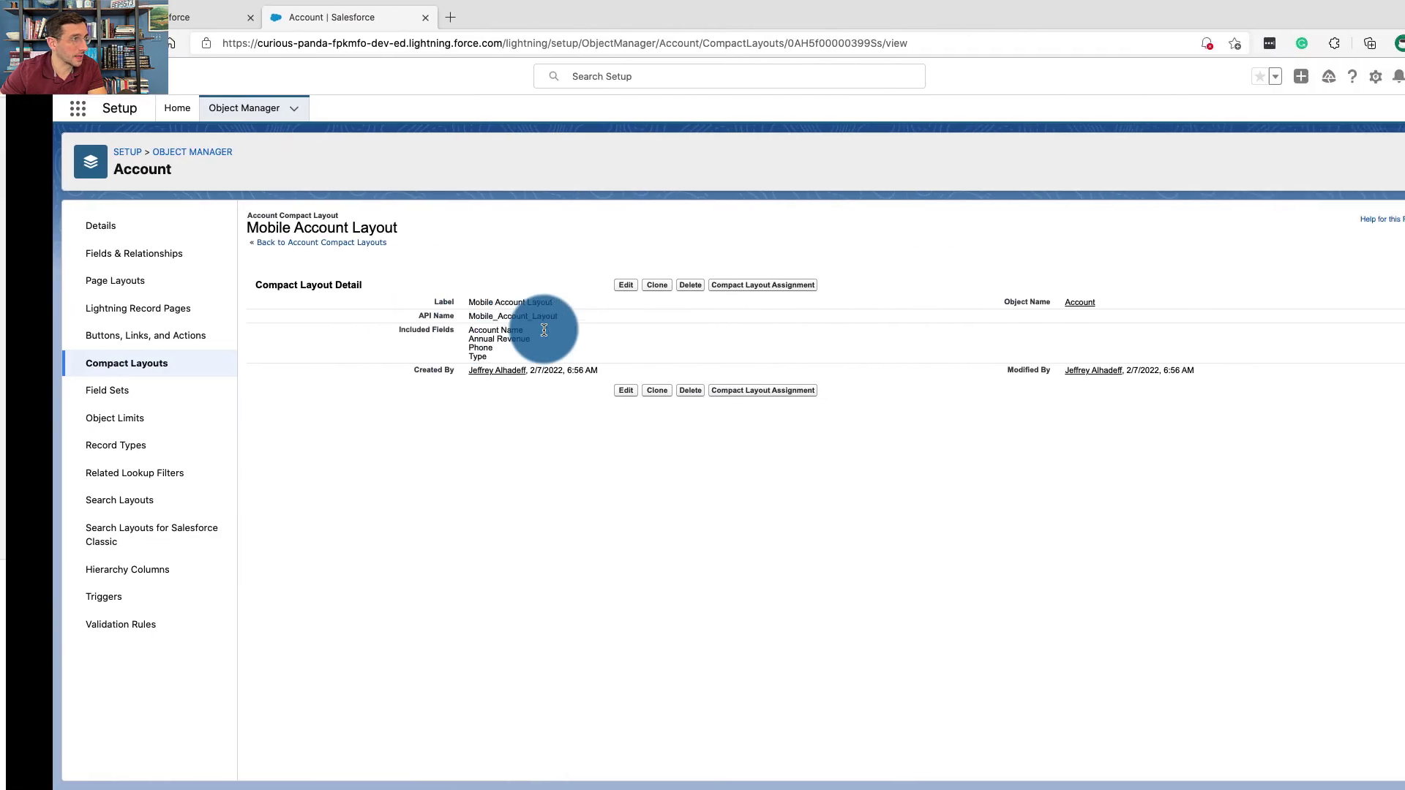
left_click(688, 286)
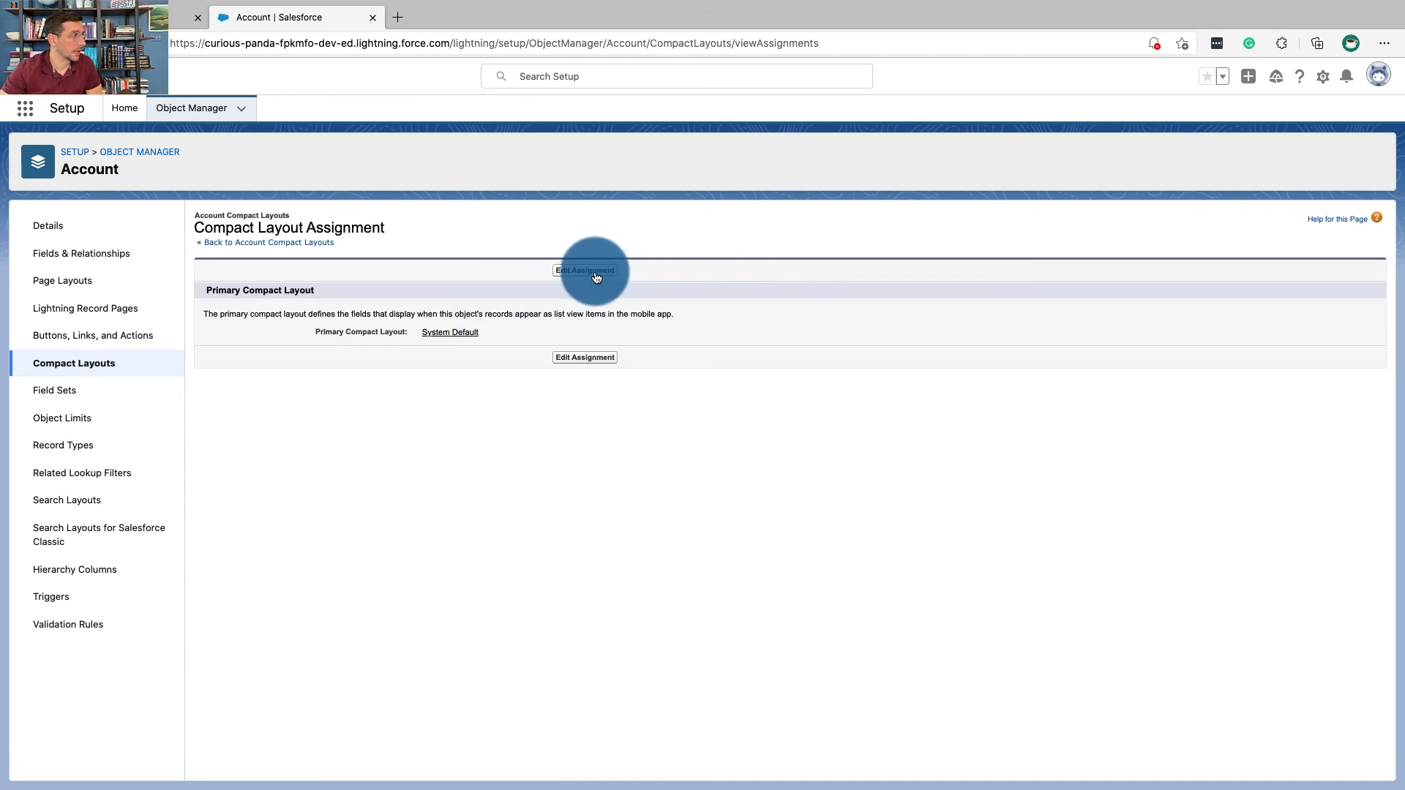
left_click(589, 279)
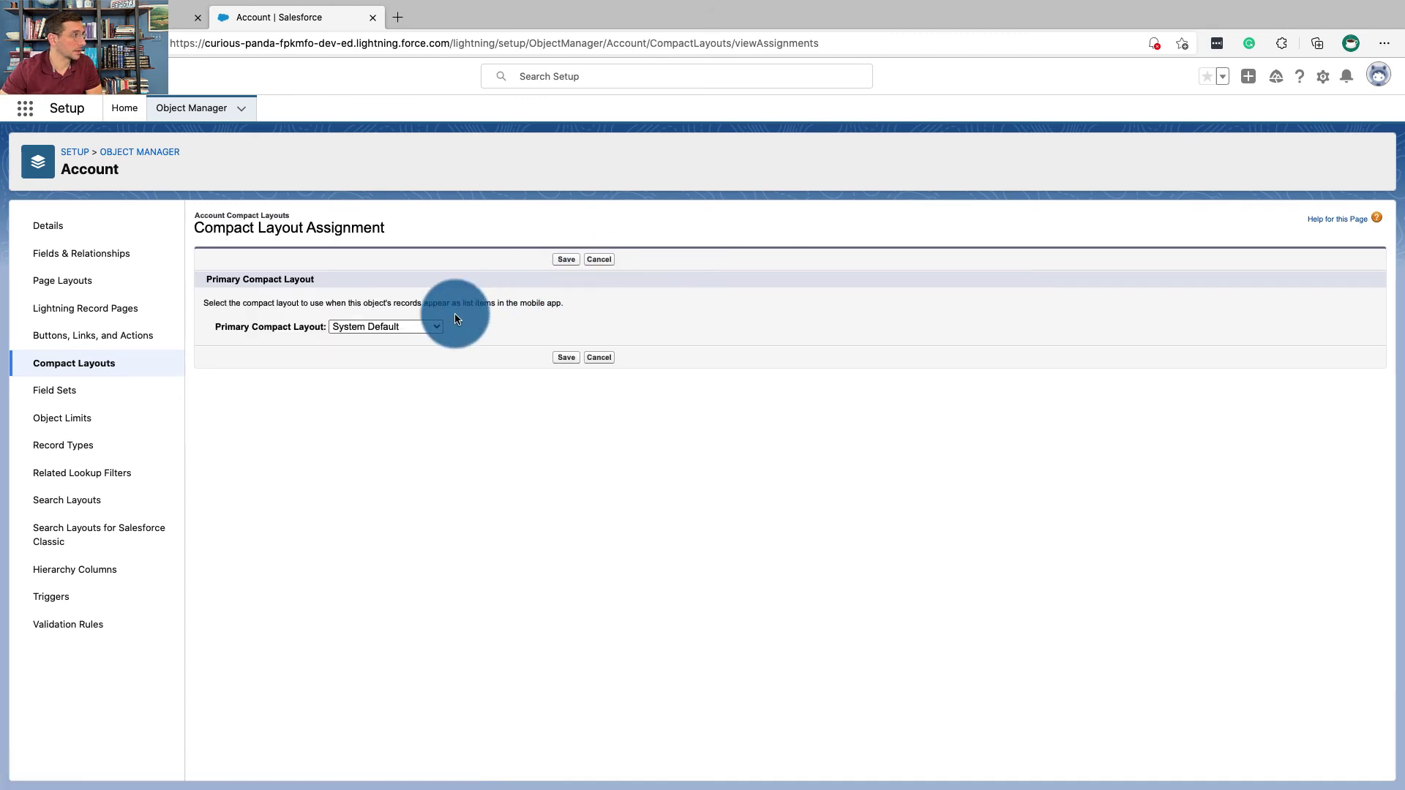
left_click(434, 327)
left_click(424, 355)
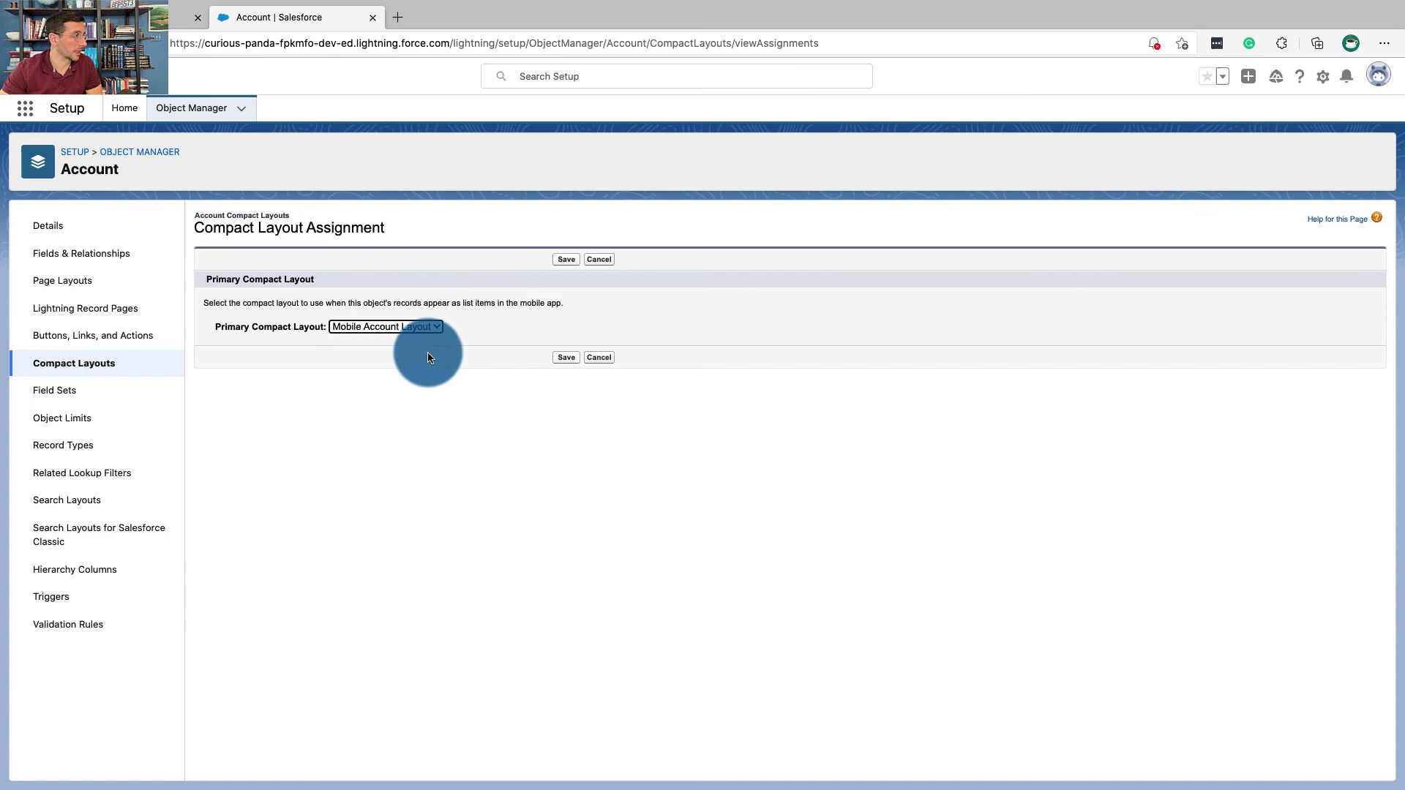
left_click(566, 359)
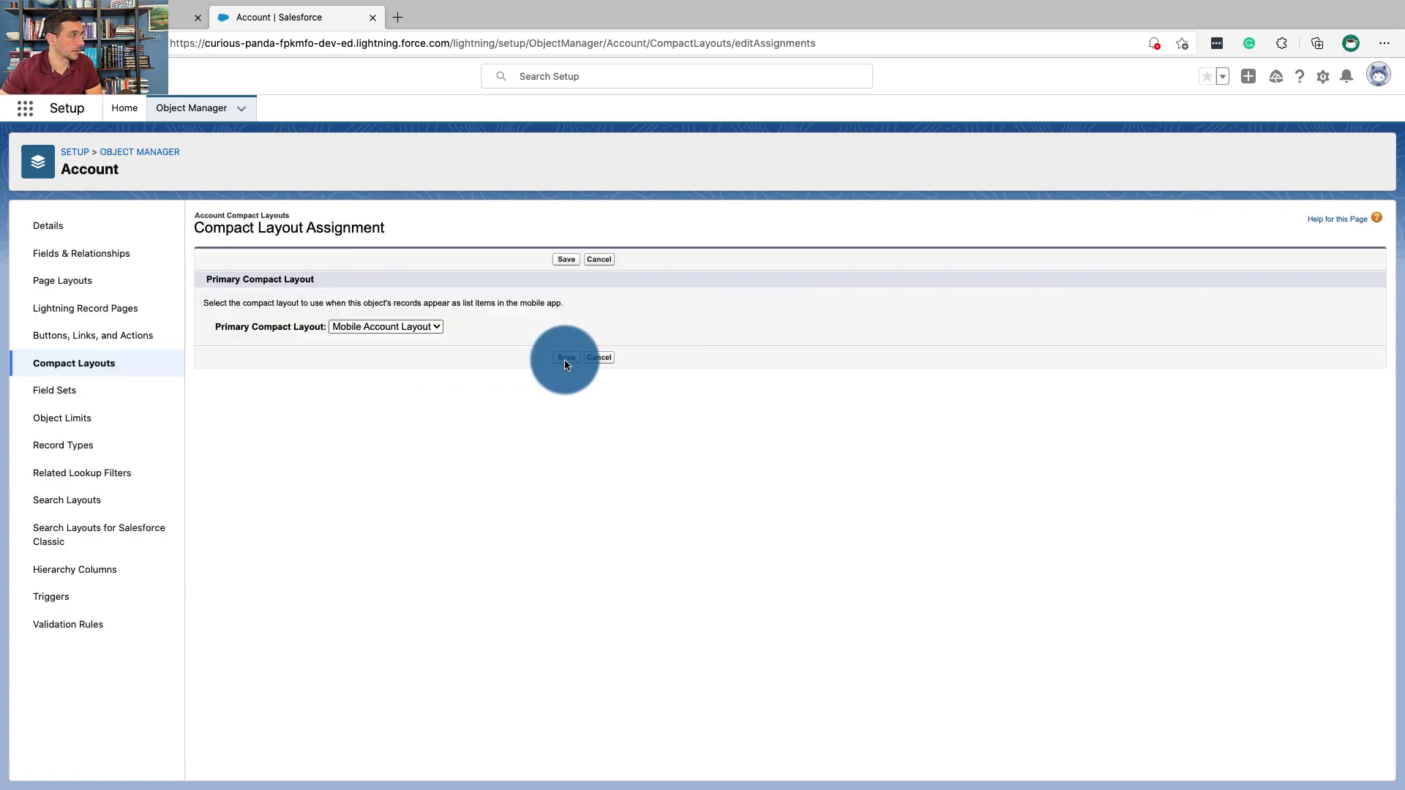
key("ctrl+w")
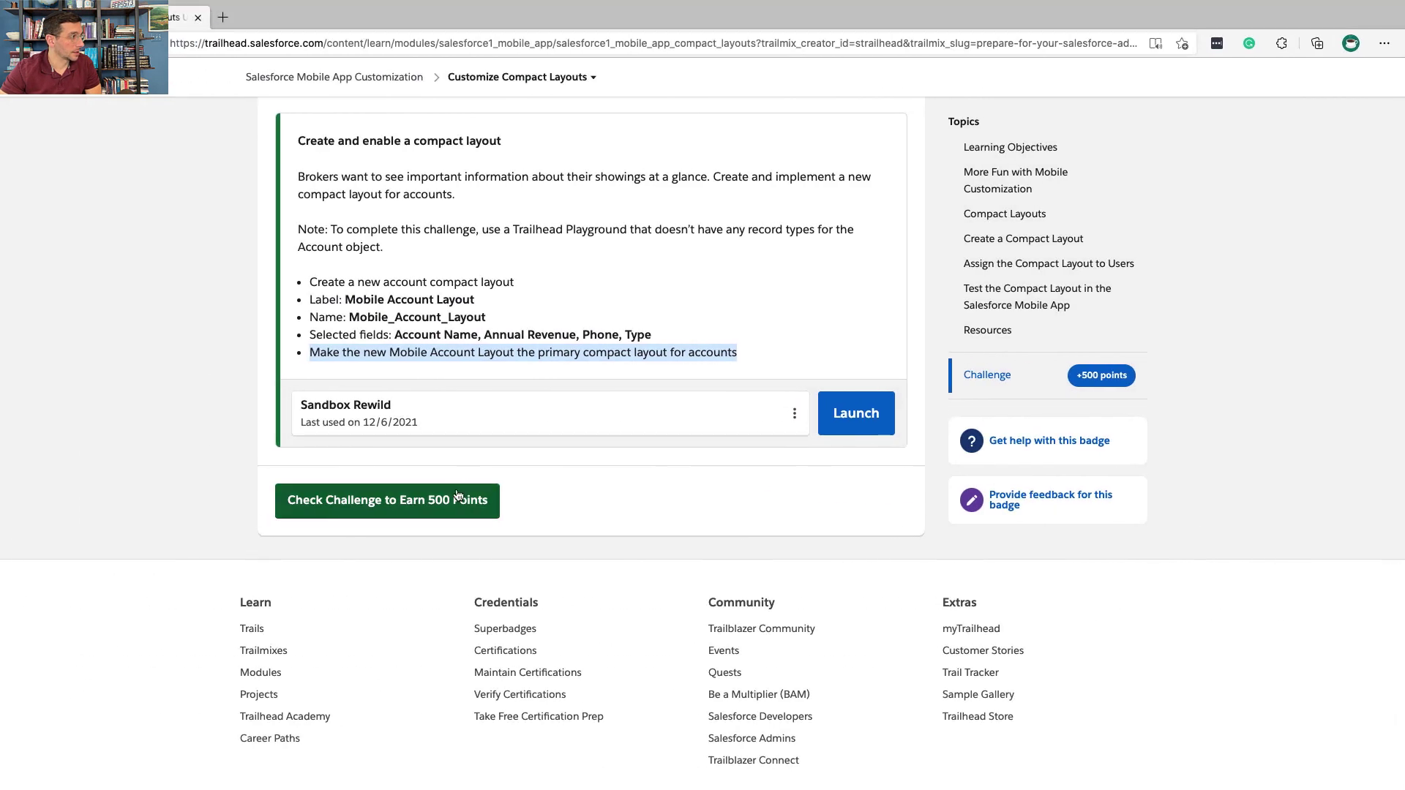